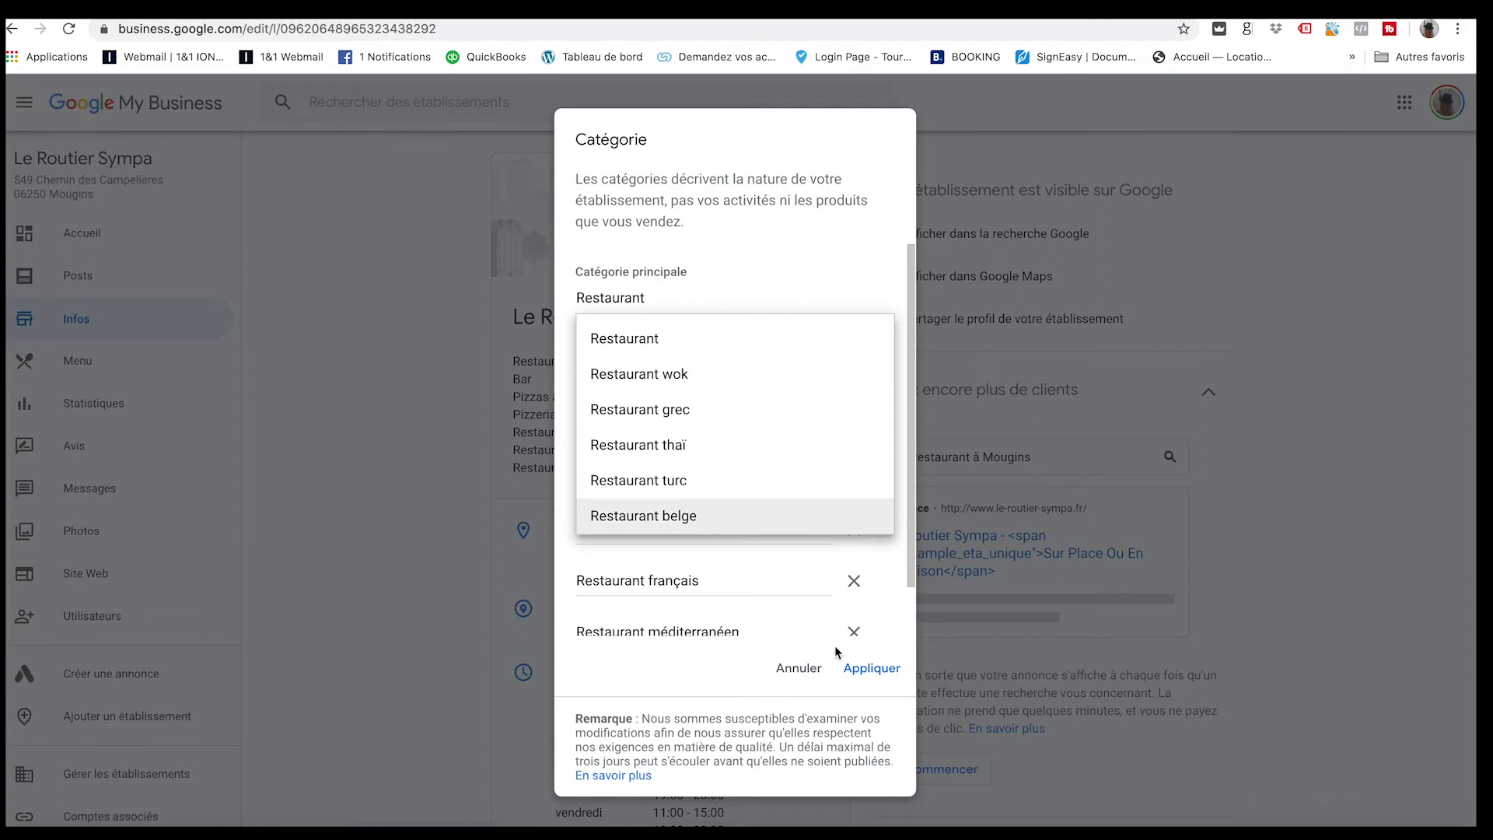
Dismiss the category suggestions and apply the business categories with Restaurant as the main category.
left_click(657, 684)
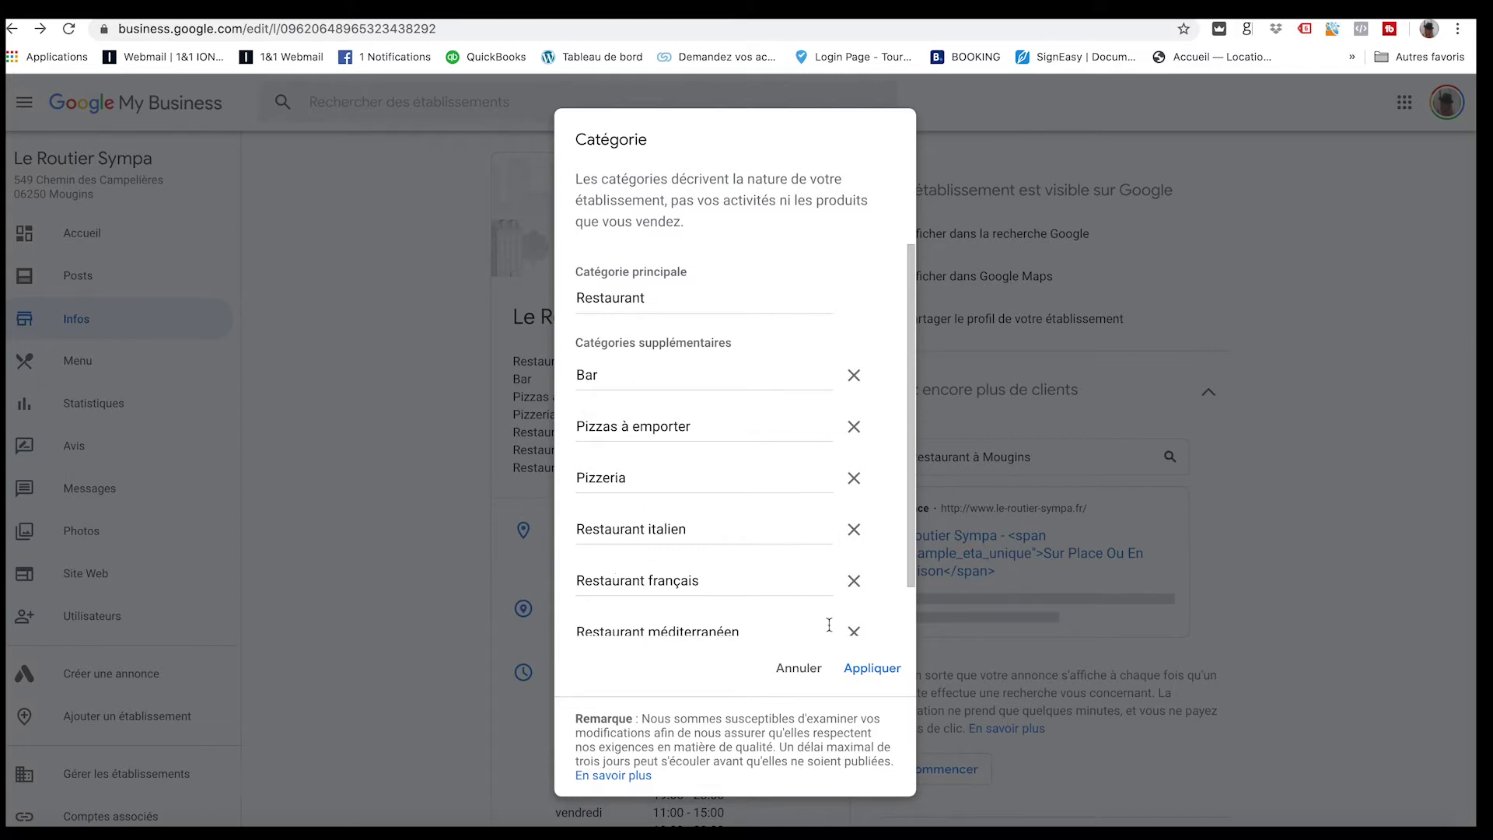
left_click(872, 668)
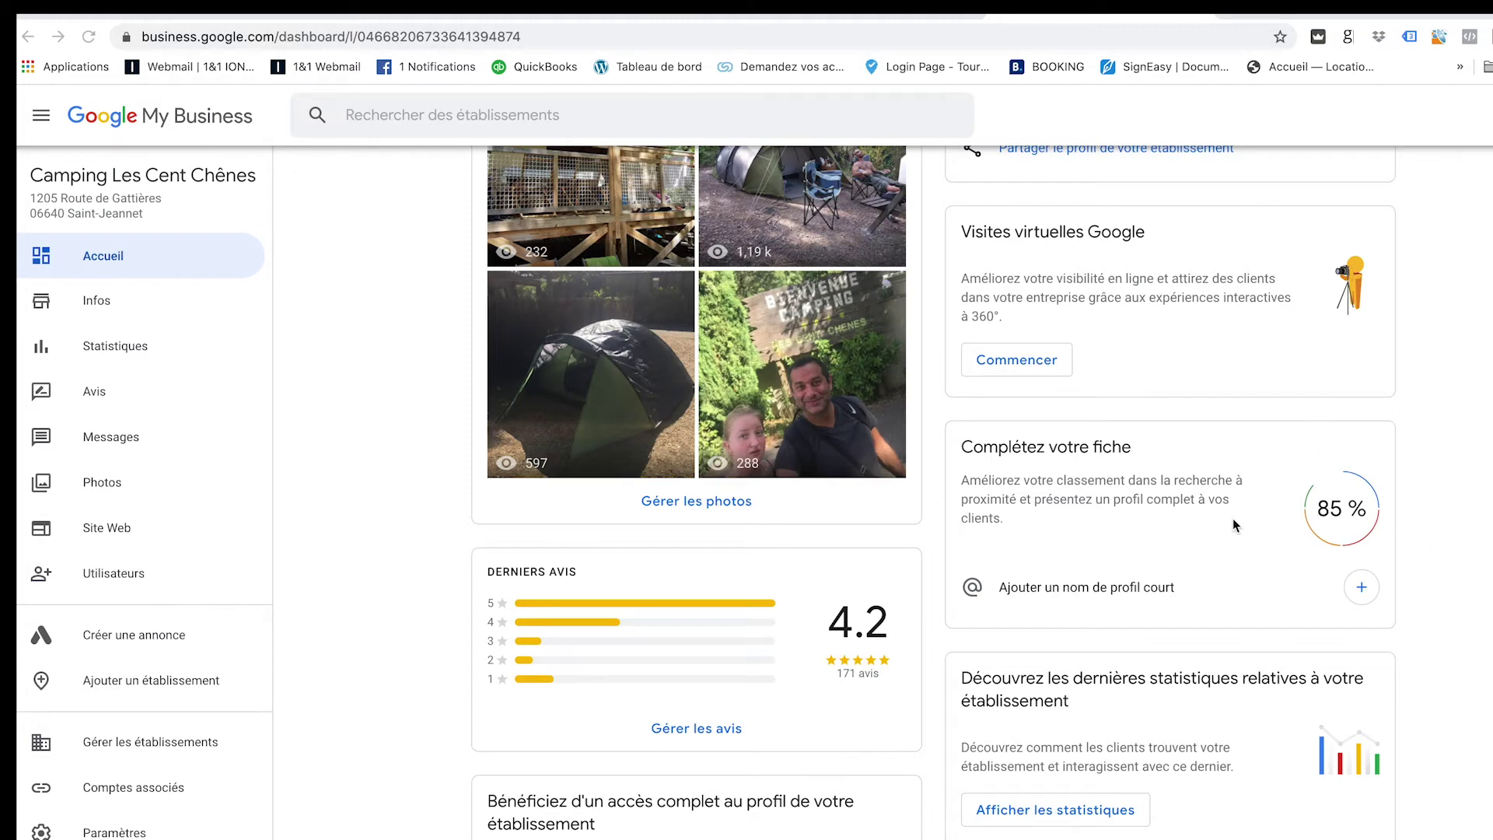
Switch to the "cuisine sur cours" search results and open the Bon Cadeau post from the business profile.
left_click(1116, 3)
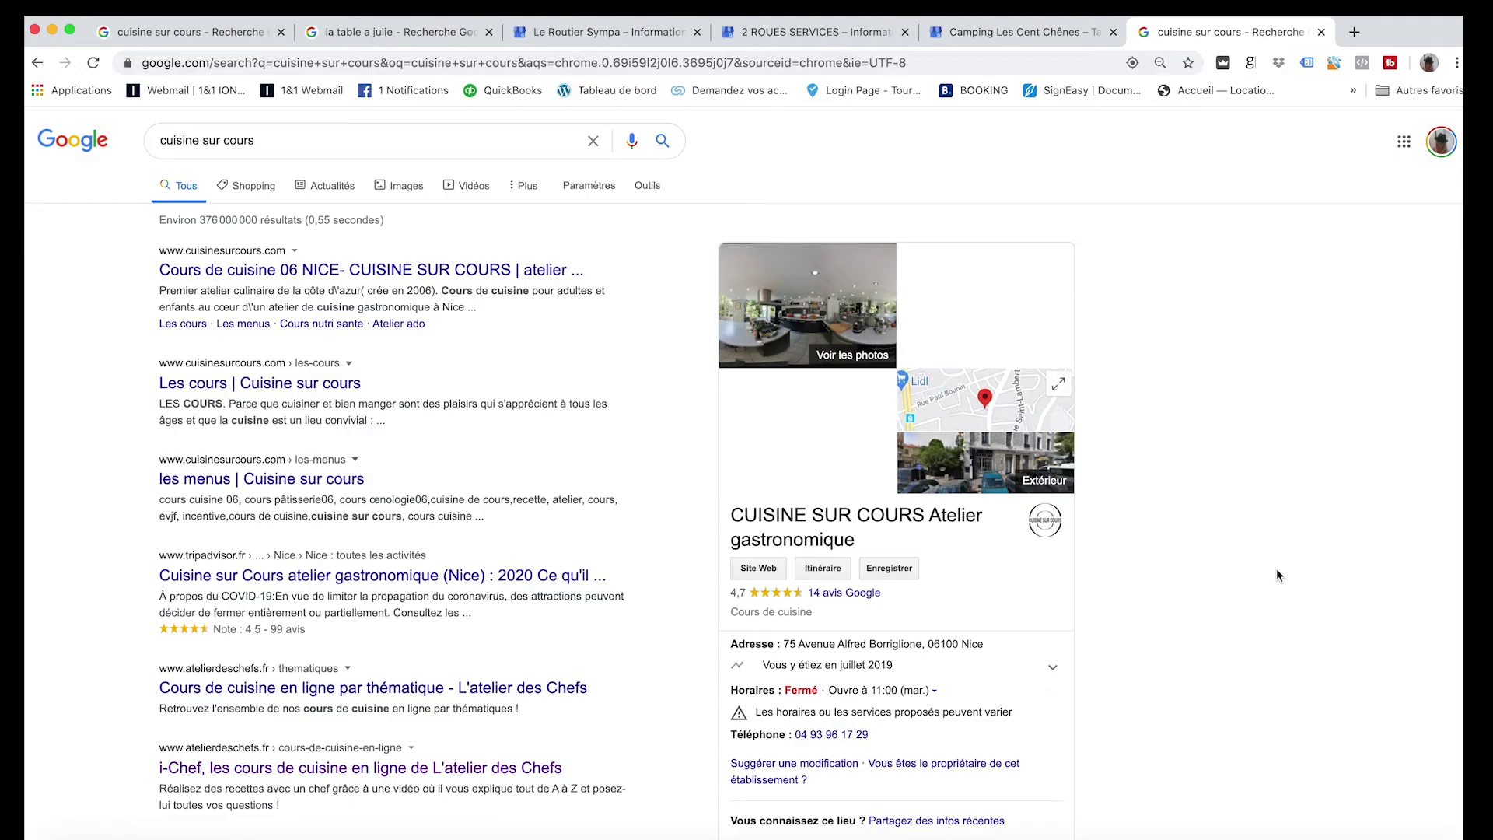
scroll(1276, 572, "down", 3)
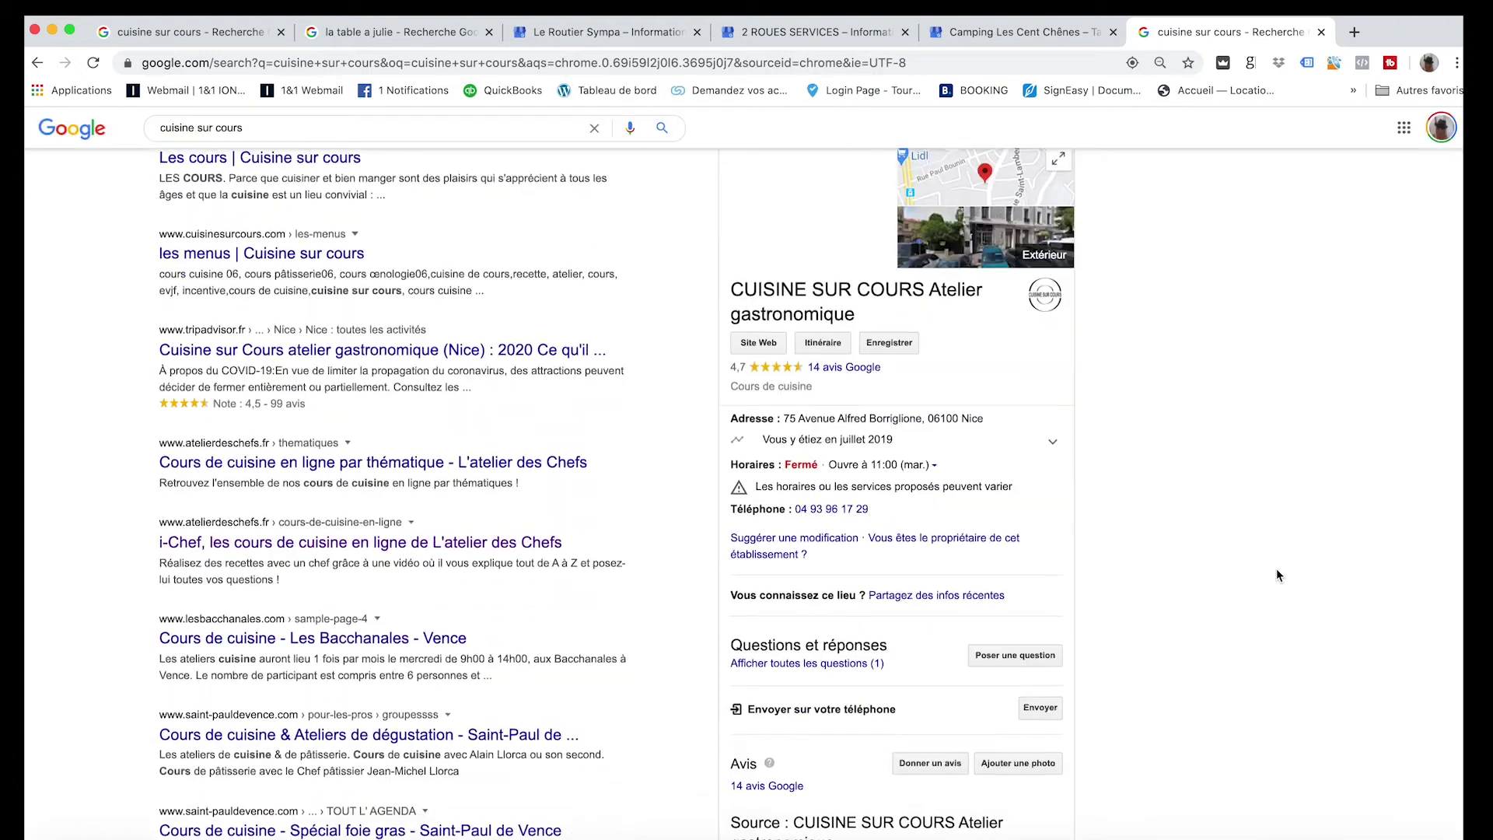
scroll(1277, 572, "down", 8)
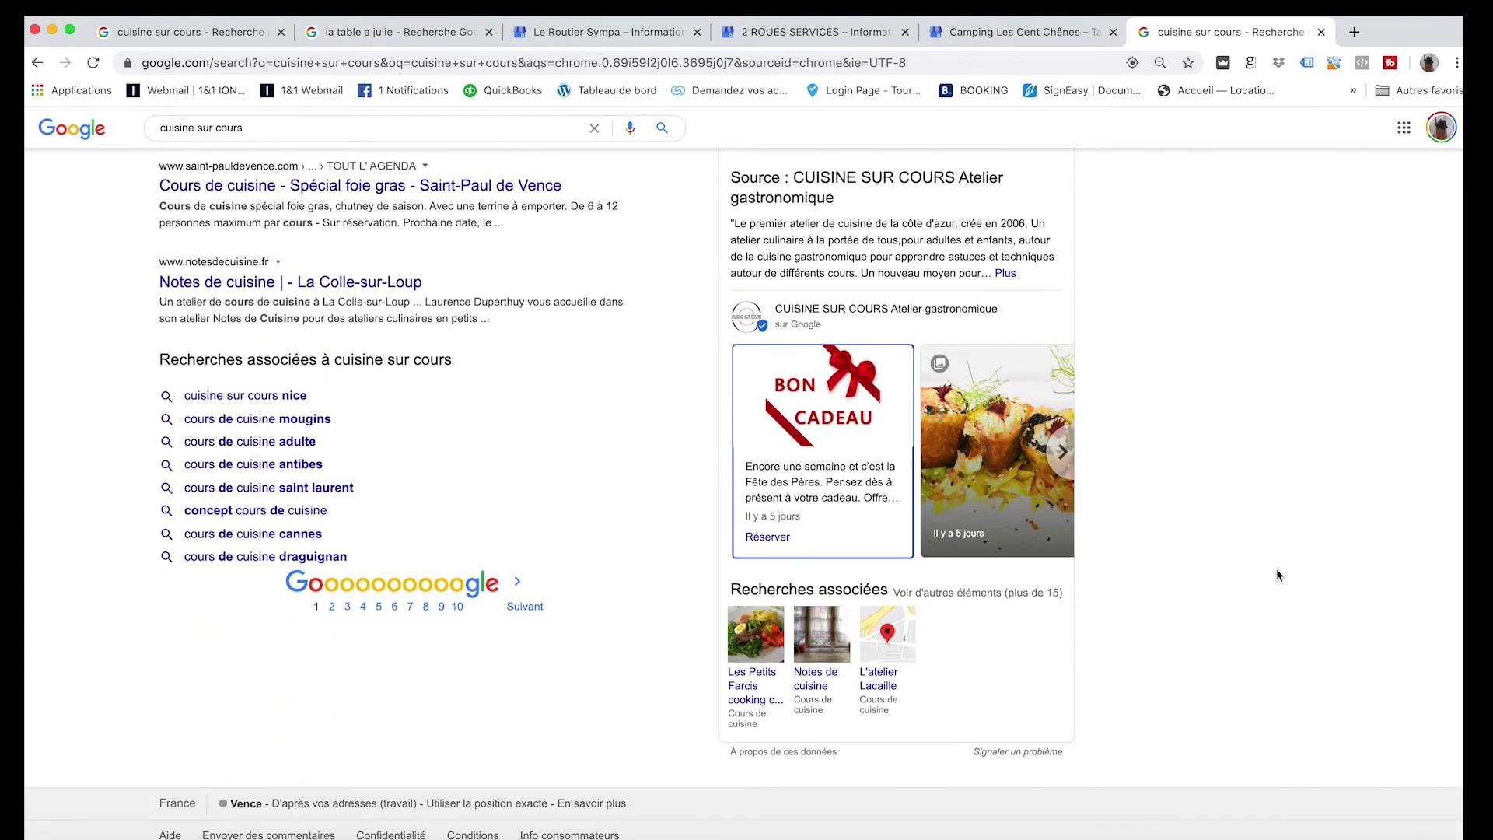
left_click(840, 476)
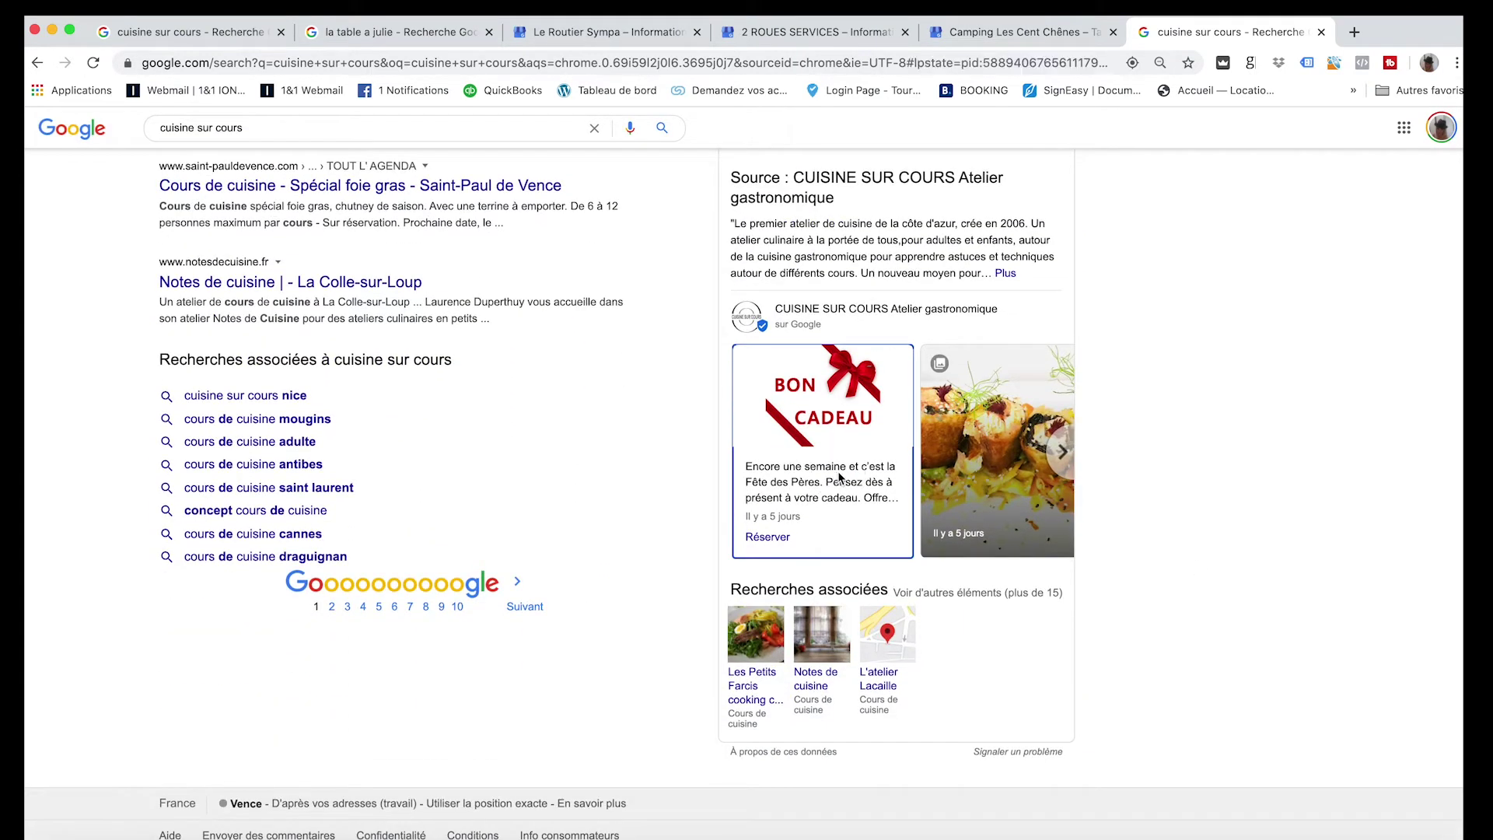
Examine the published posts of CUISINE SUR COURS, from the Bon Cadeau post down to those dated 20 mai 2020.
scroll(840, 477, "down", 2)
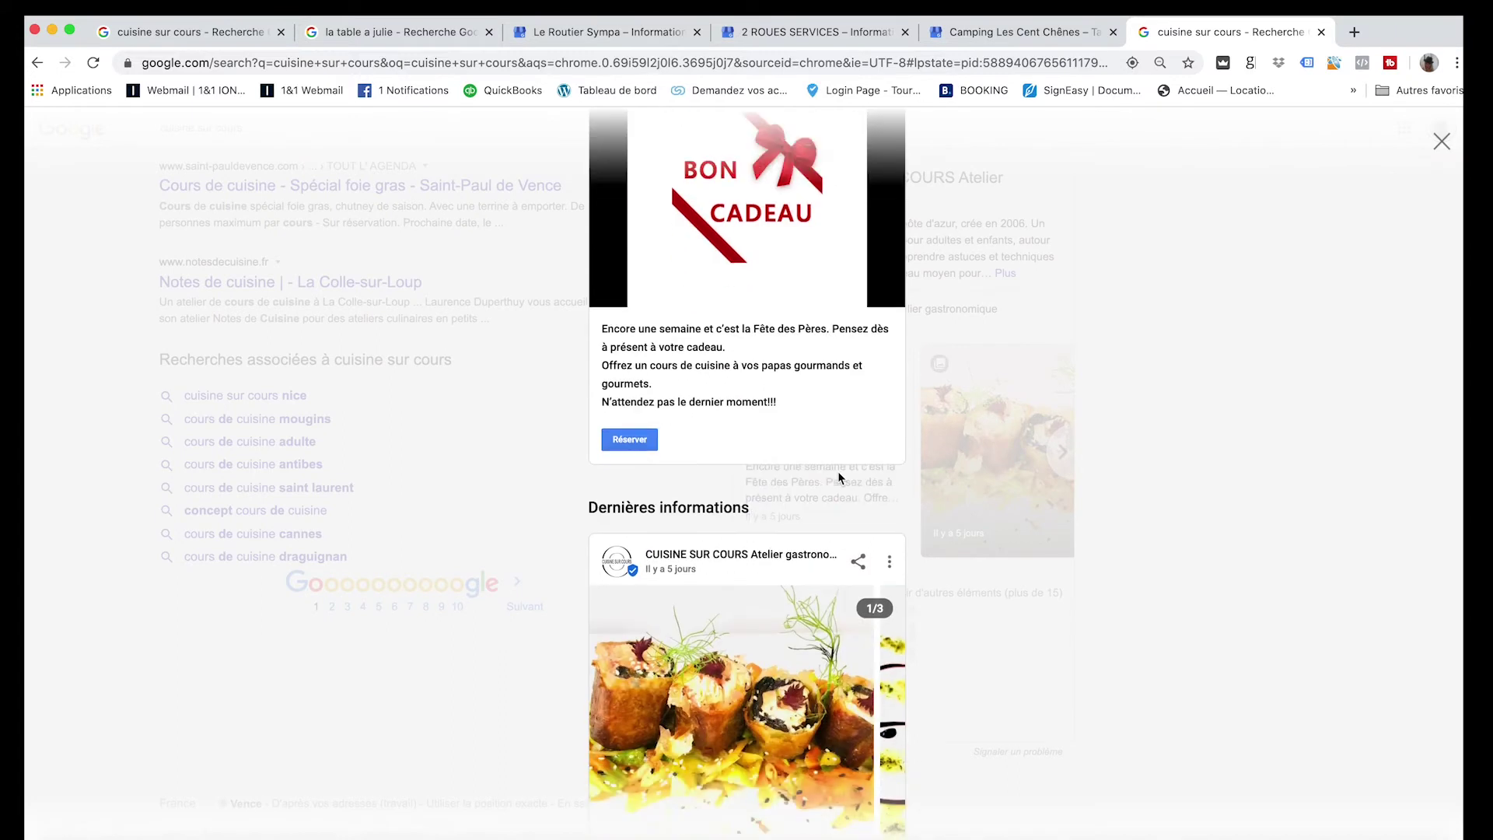
scroll(840, 478, "down", 2)
scroll(841, 478, "down", 6)
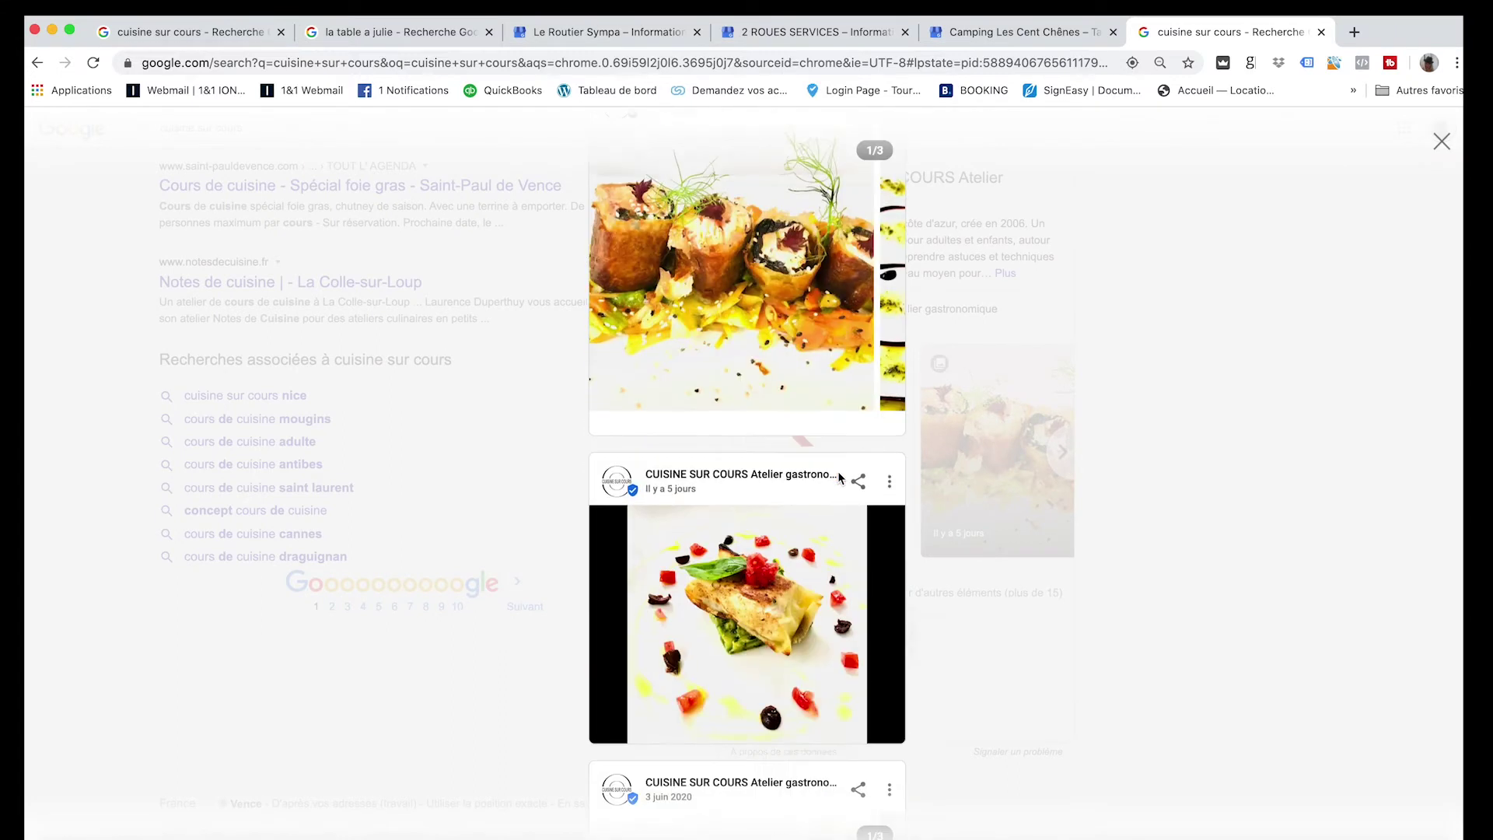
scroll(839, 478, "down", 4)
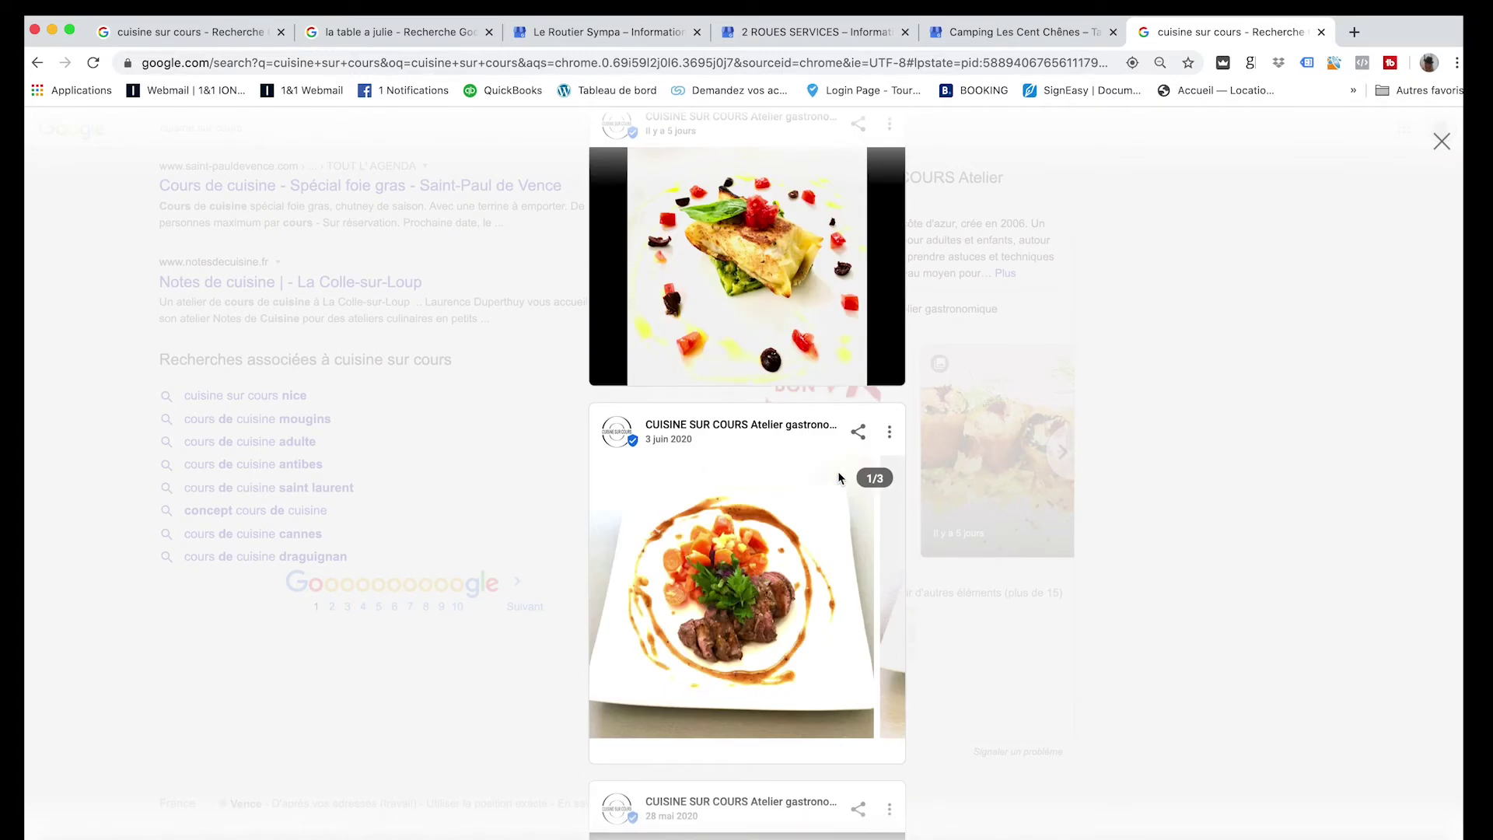
scroll(839, 477, "down", 4)
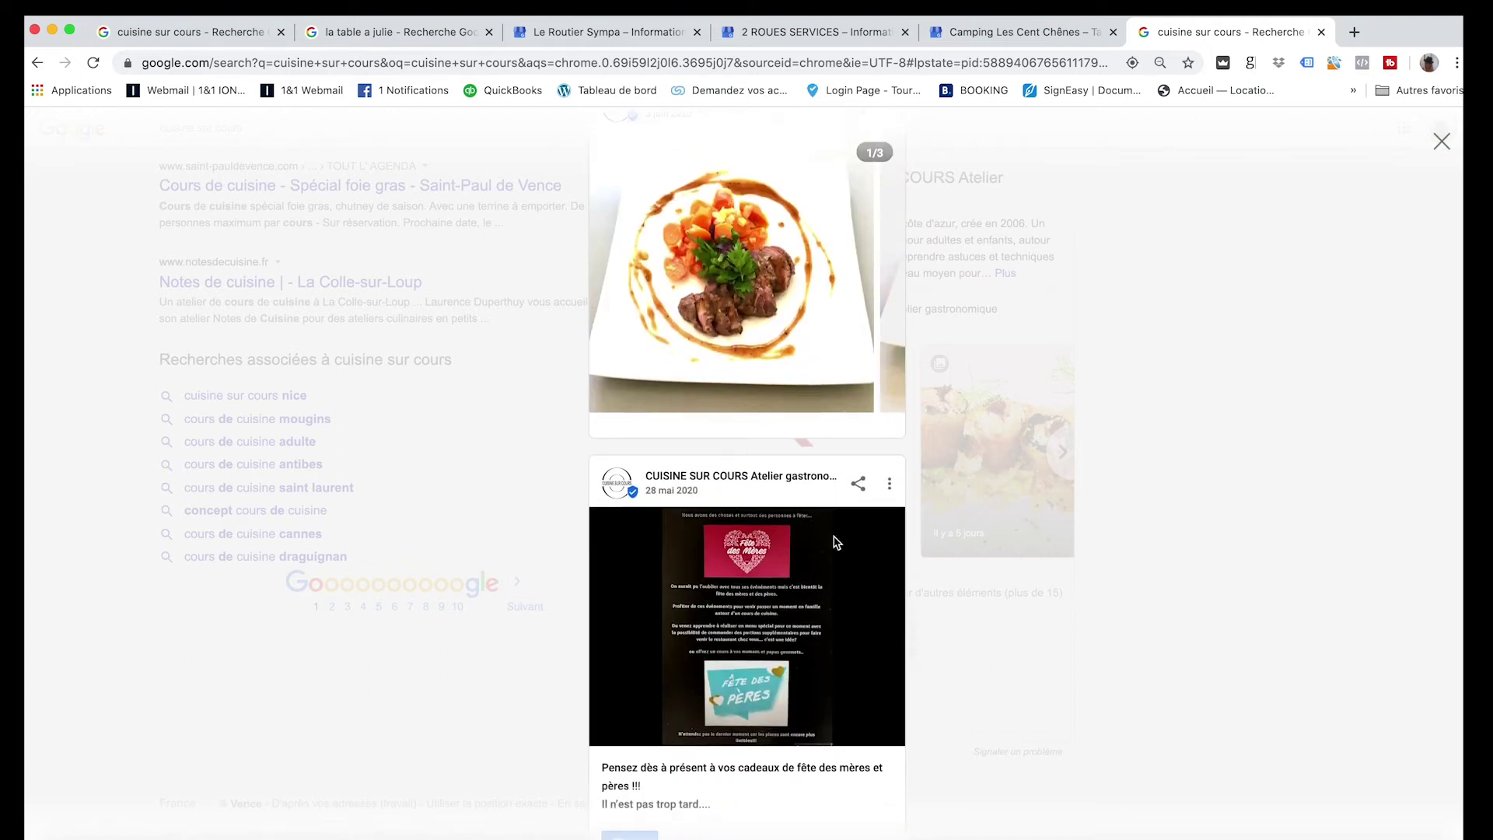
scroll(831, 600, "down", 3)
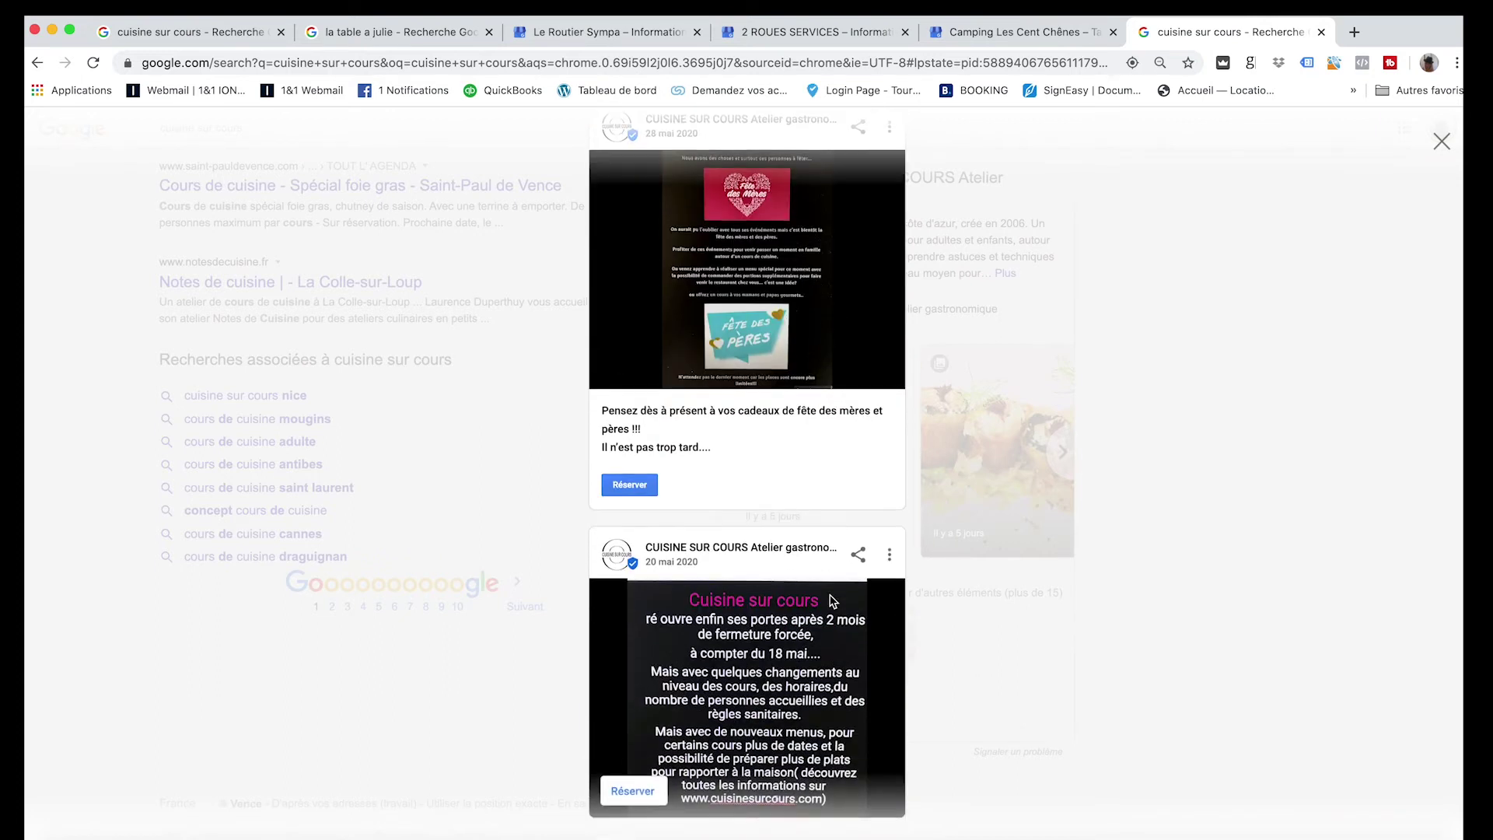
scroll(832, 600, "down", 3)
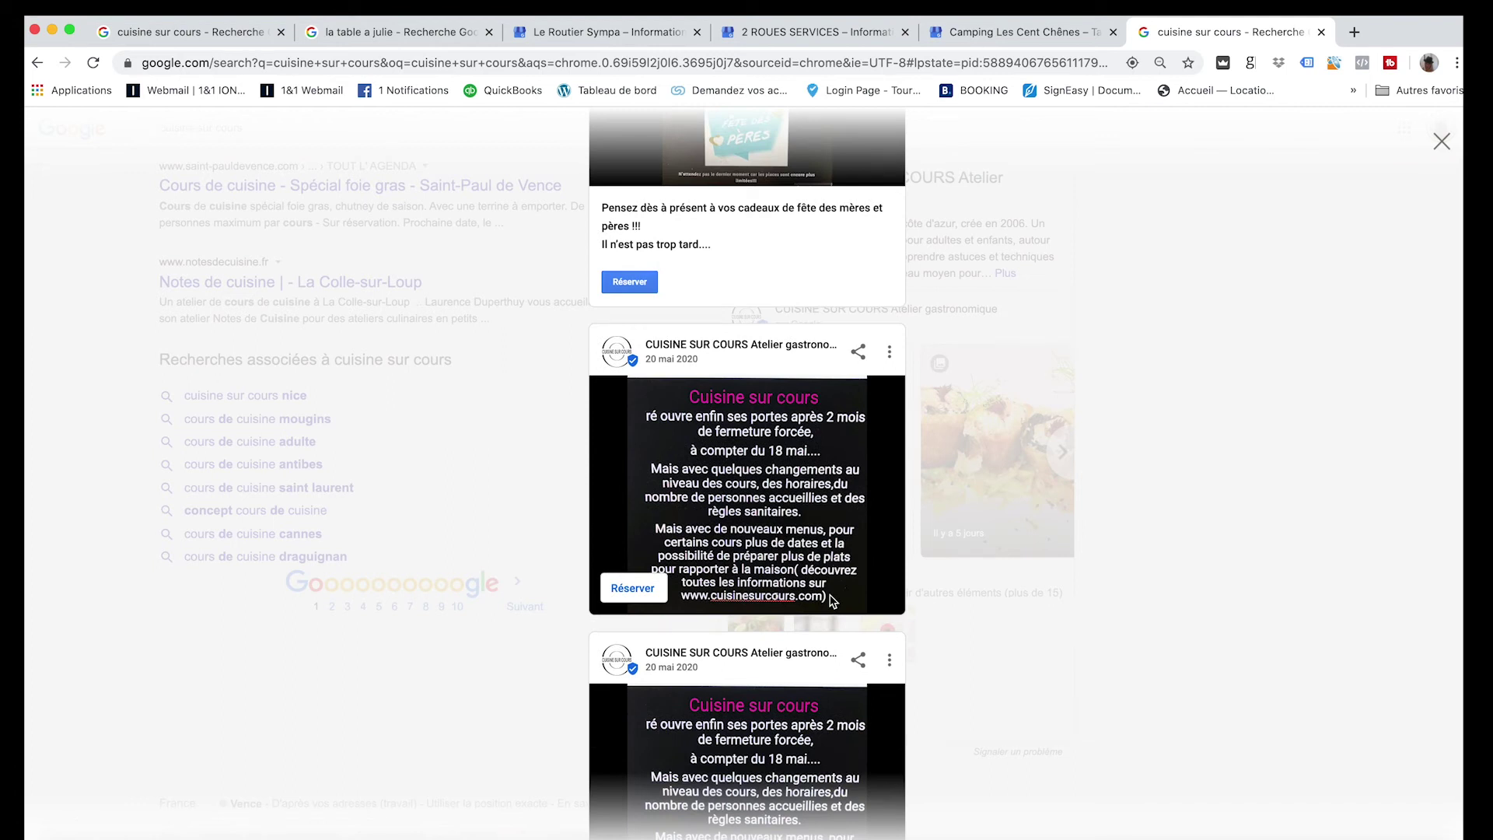
scroll(833, 601, "down", 1)
scroll(833, 600, "up", 1)
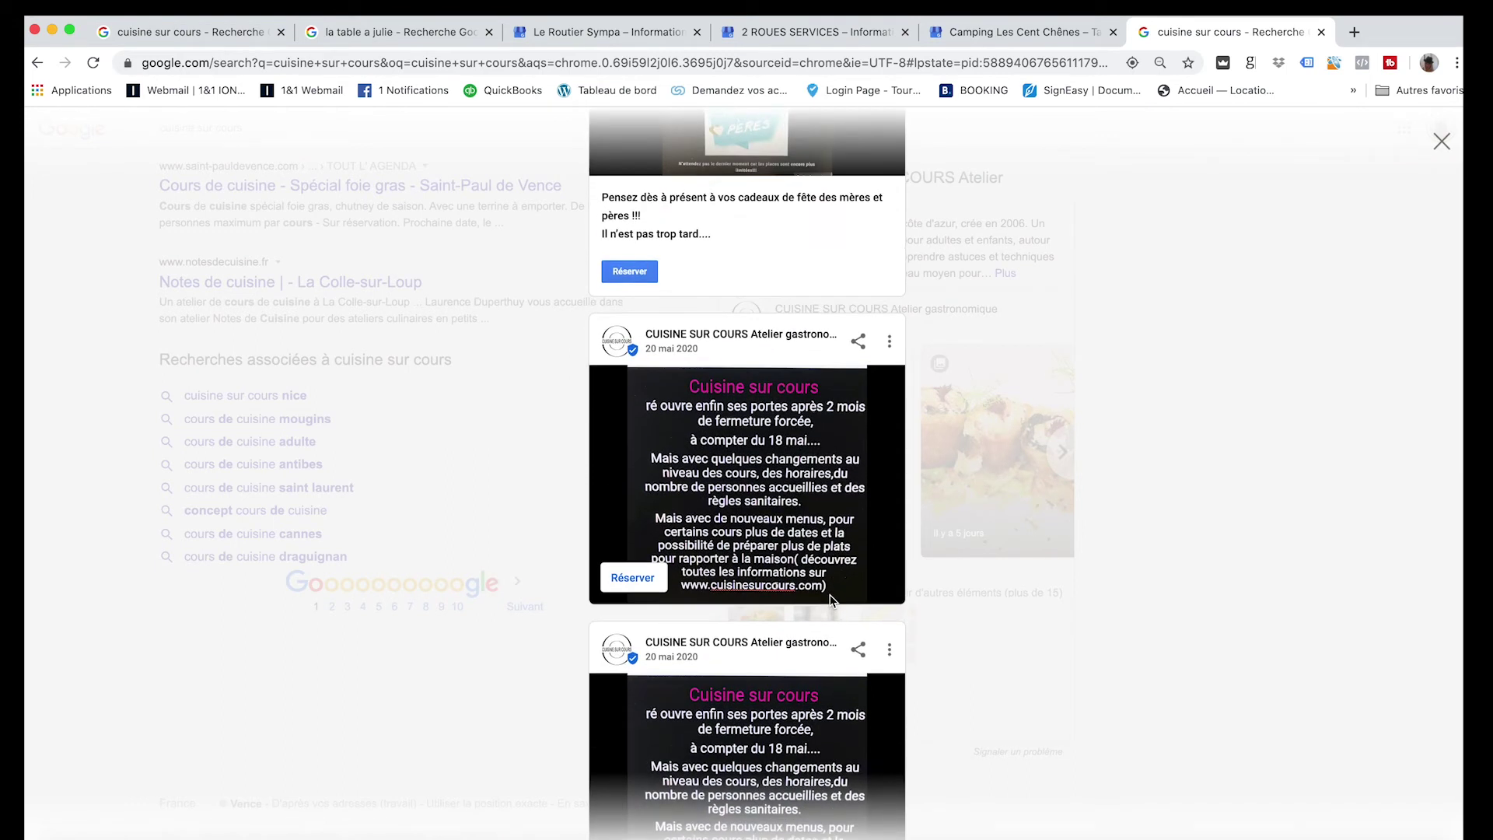
scroll(830, 601, "down", 1)
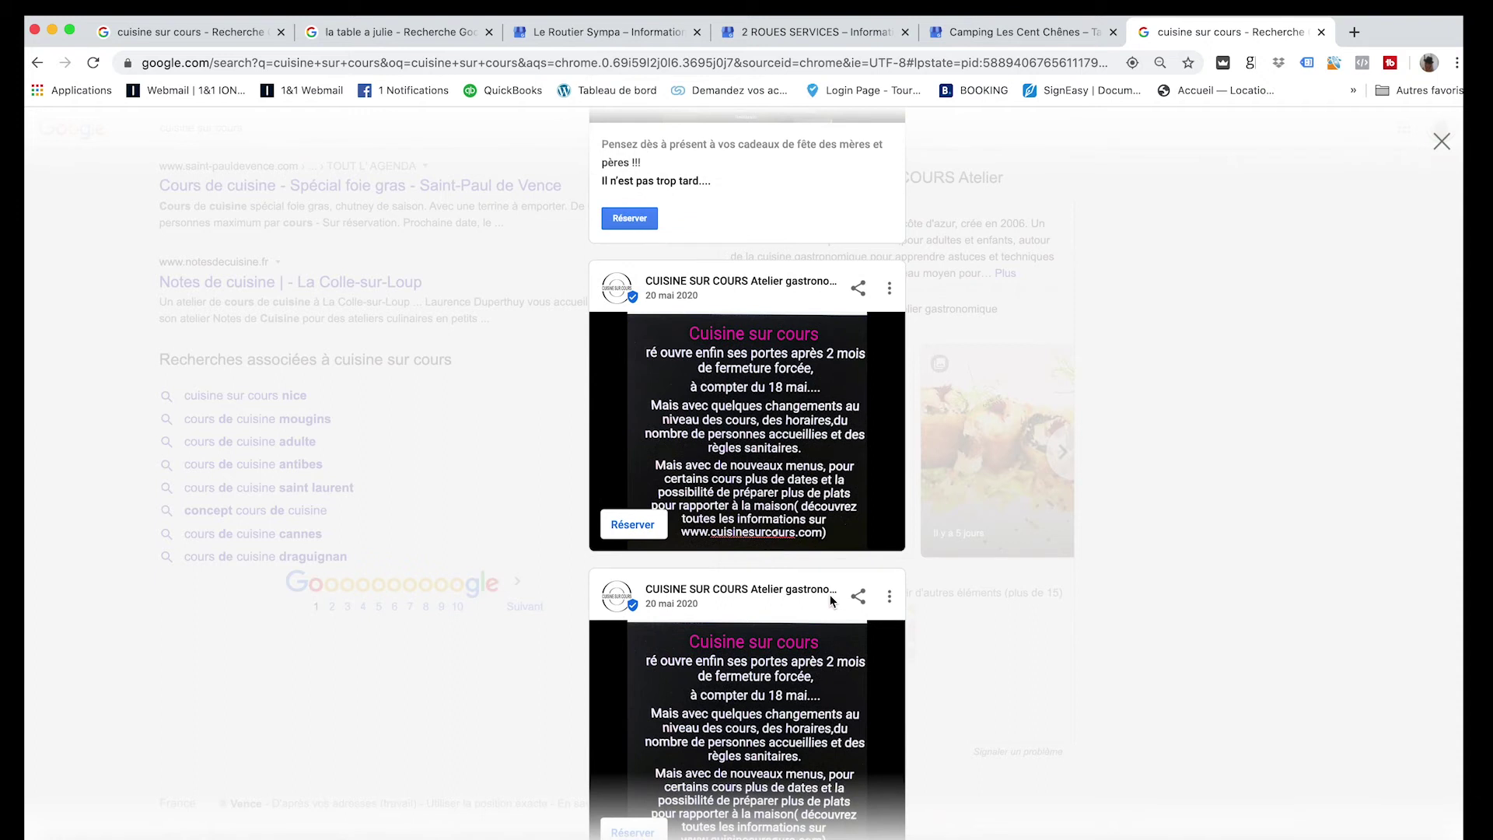
Return to the Bon Cadeau post and review the most recent posts under Dernières informations.
scroll(831, 601, "up", 6)
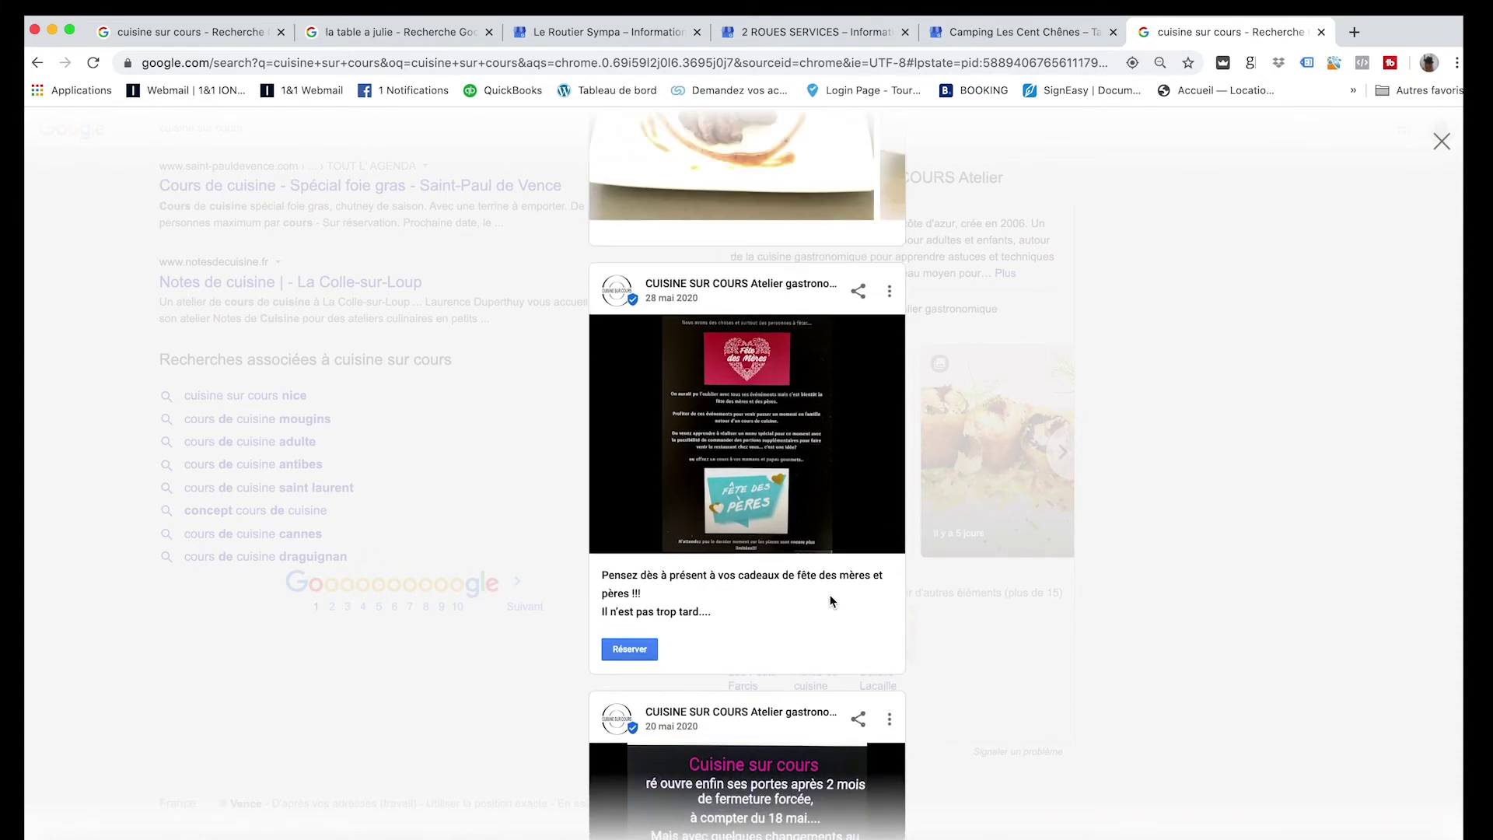
scroll(831, 600, "up", 3)
scroll(809, 445, "up", 20)
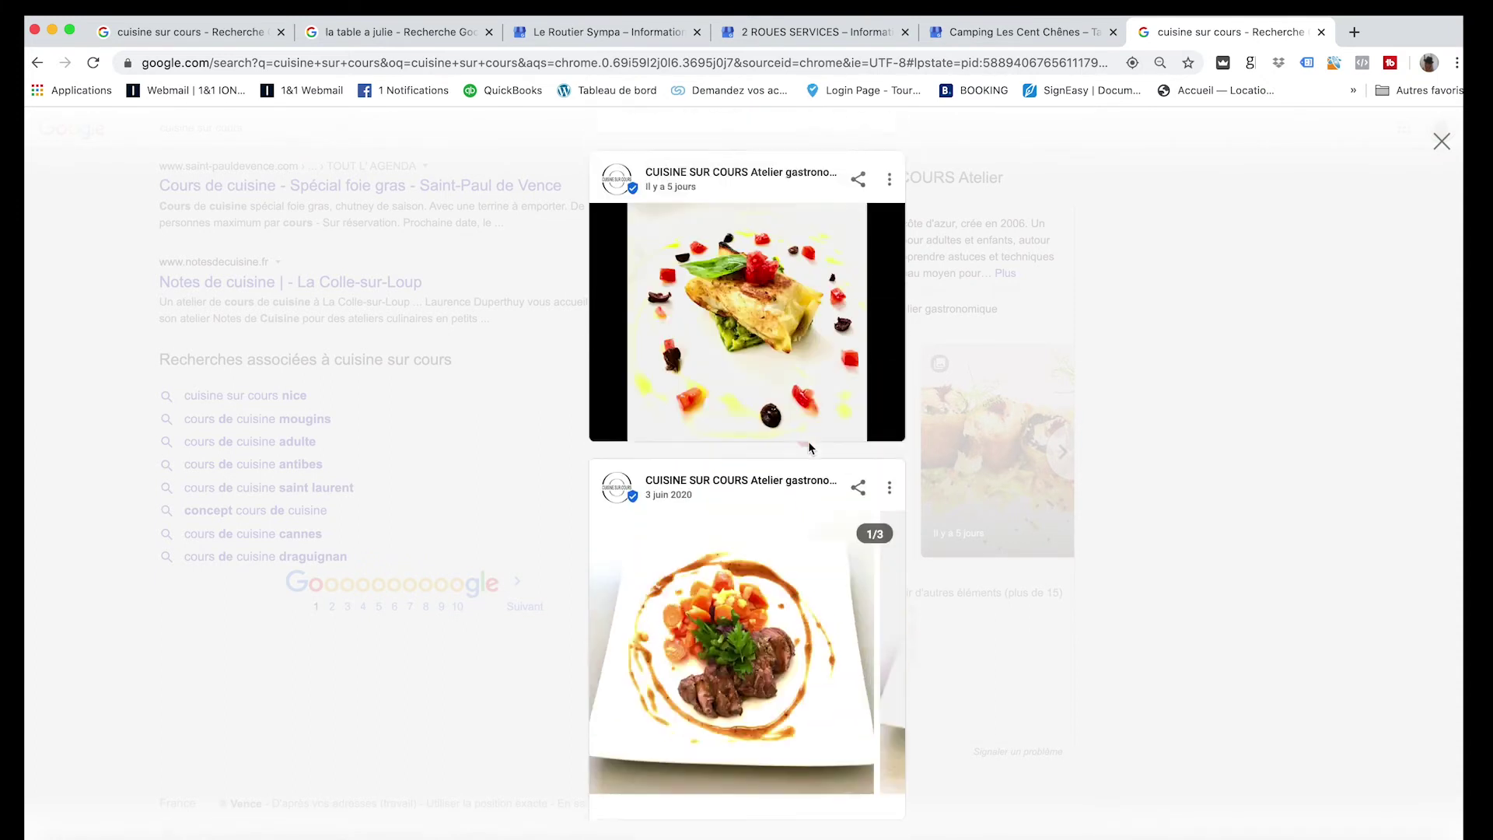
scroll(809, 445, "up", 2)
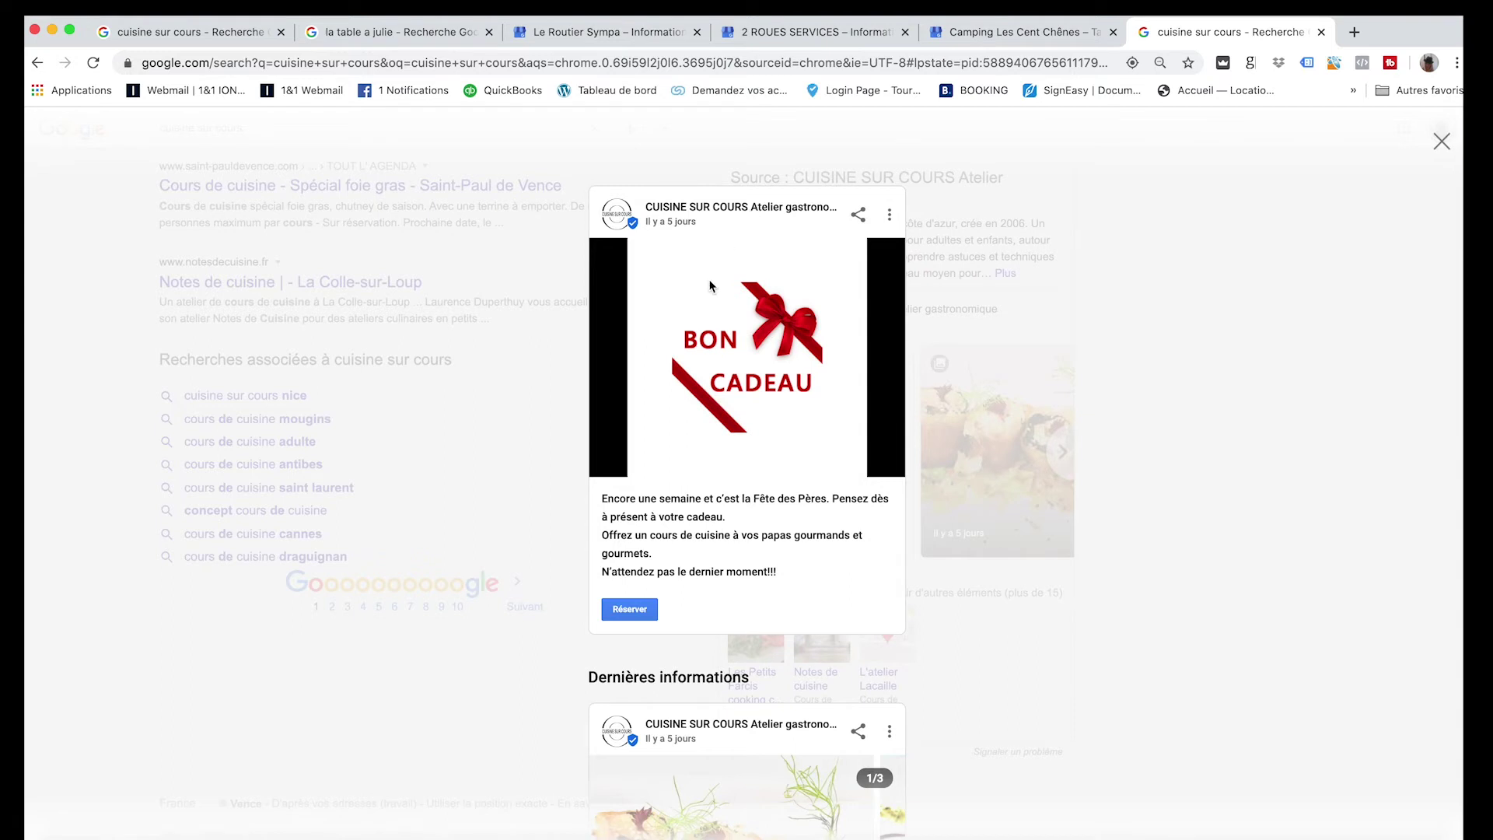
scroll(720, 627, "down", 4)
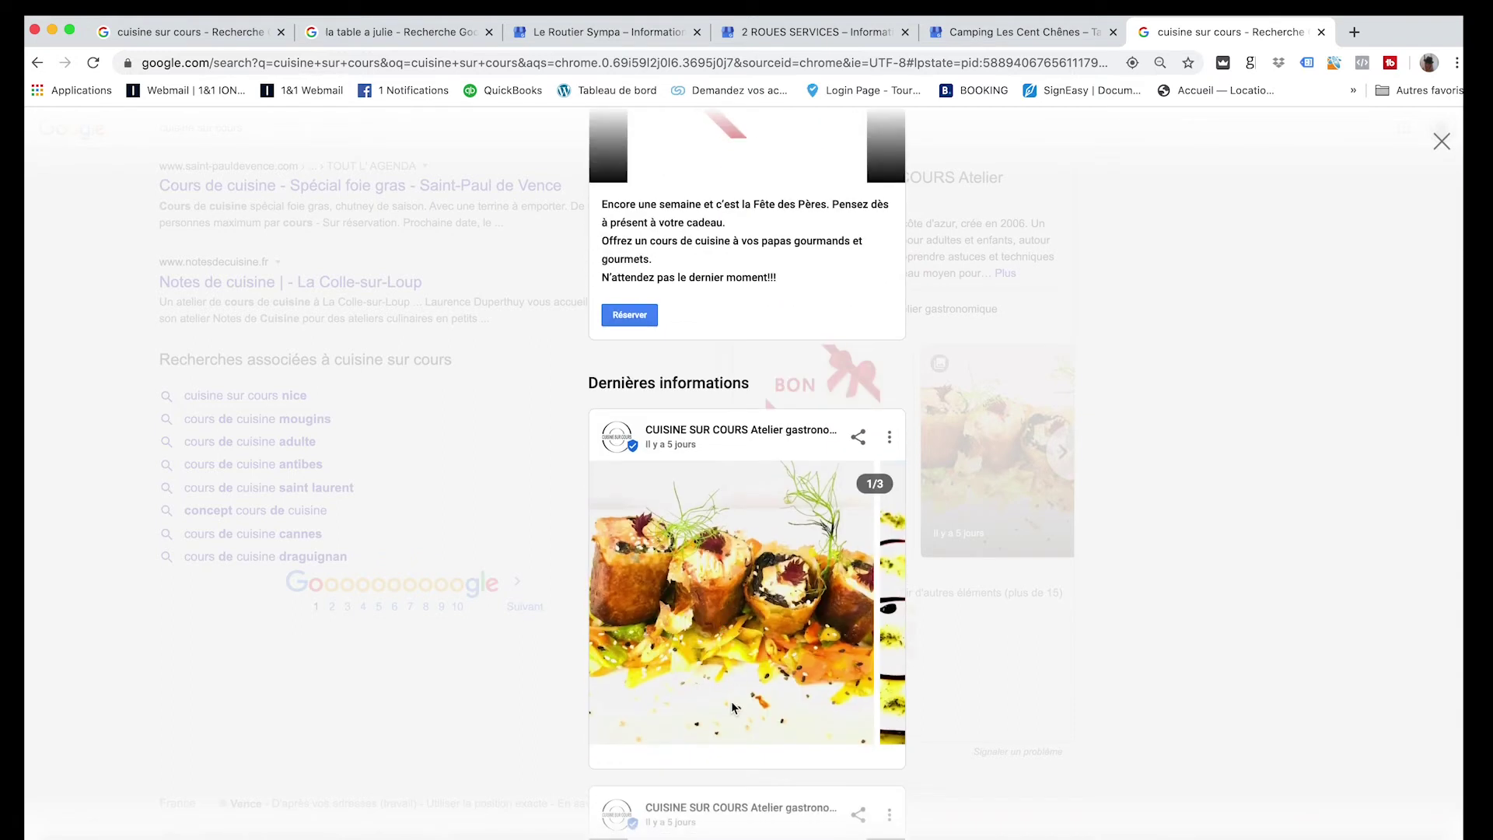
scroll(732, 707, "down", 4)
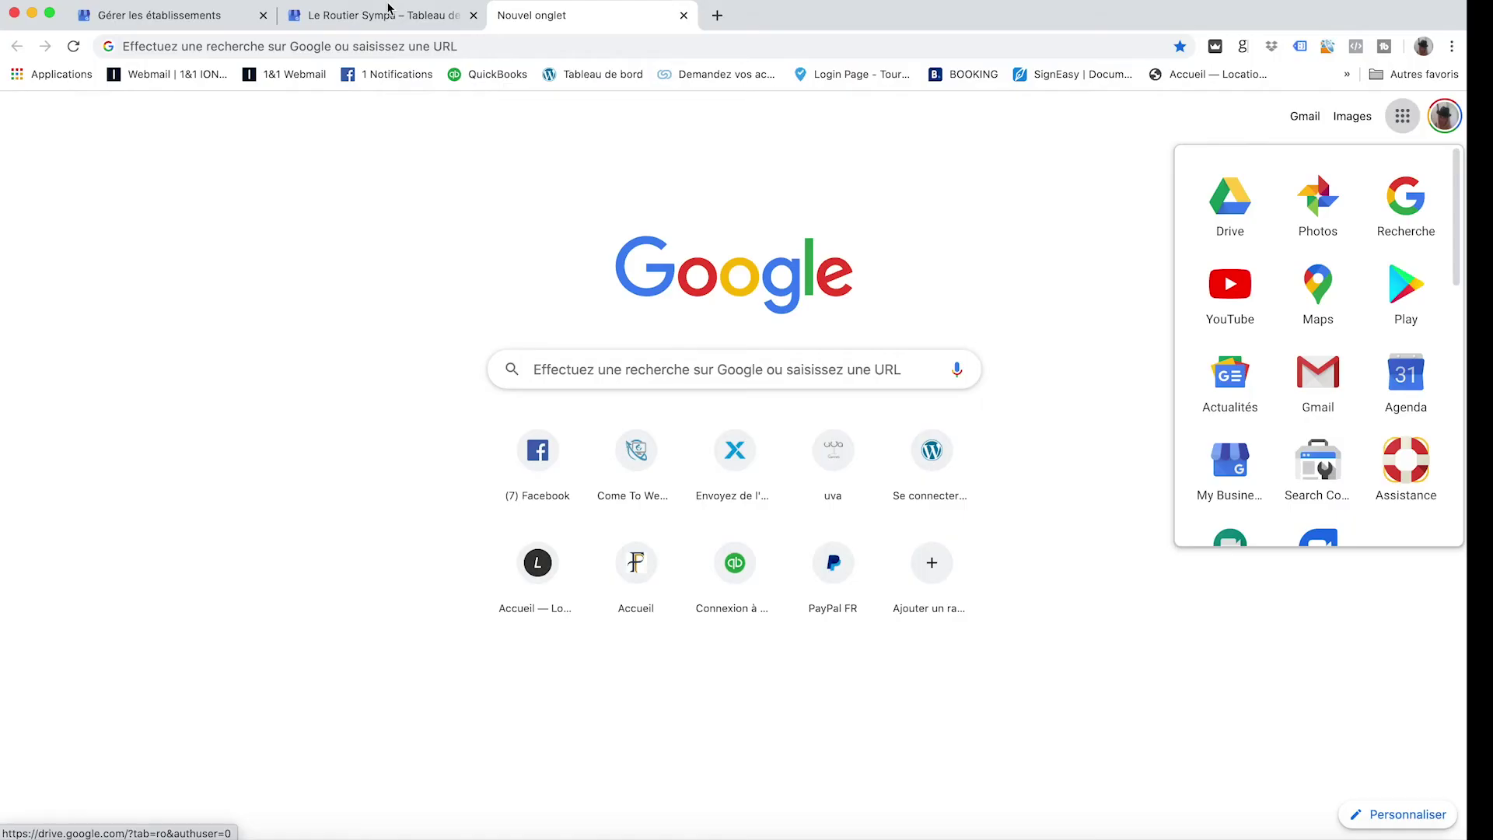
Switch to the Le Routier Sympa dashboard and start a new post from the latest post section.
left_click(383, 17)
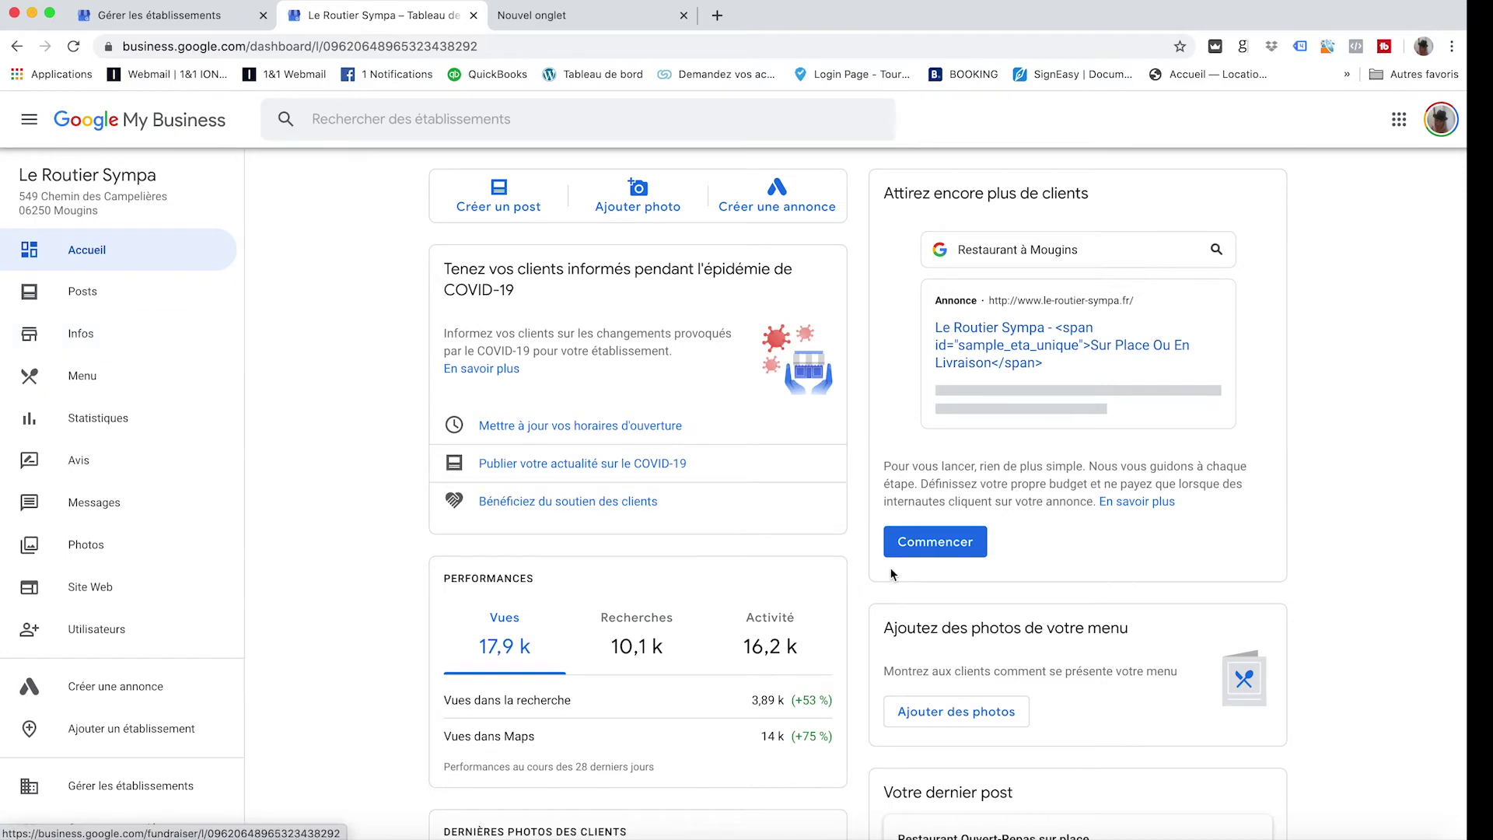
scroll(892, 573, "down", 5)
scroll(892, 573, "down", 2)
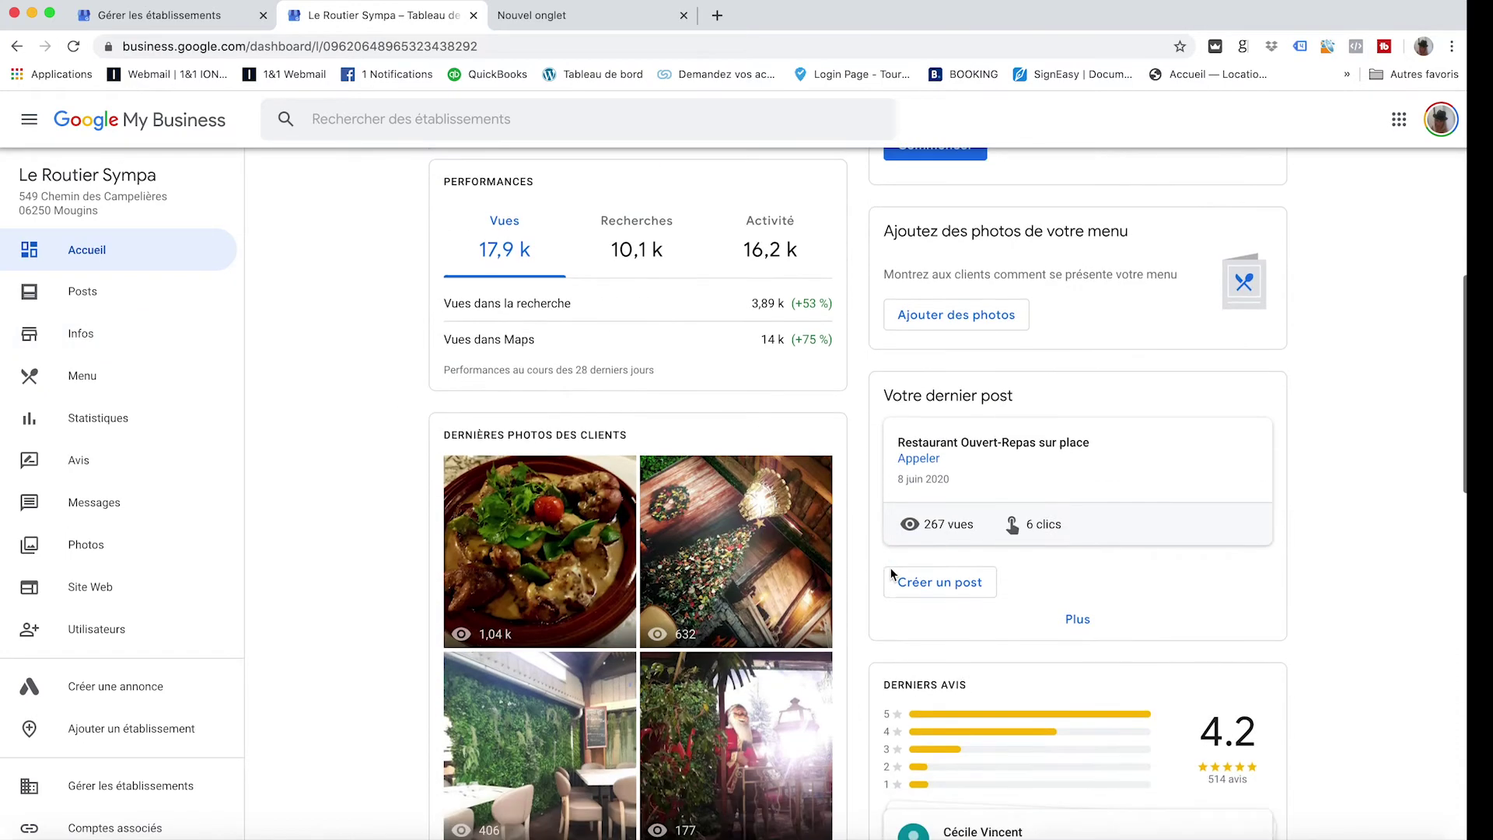
left_click(930, 592)
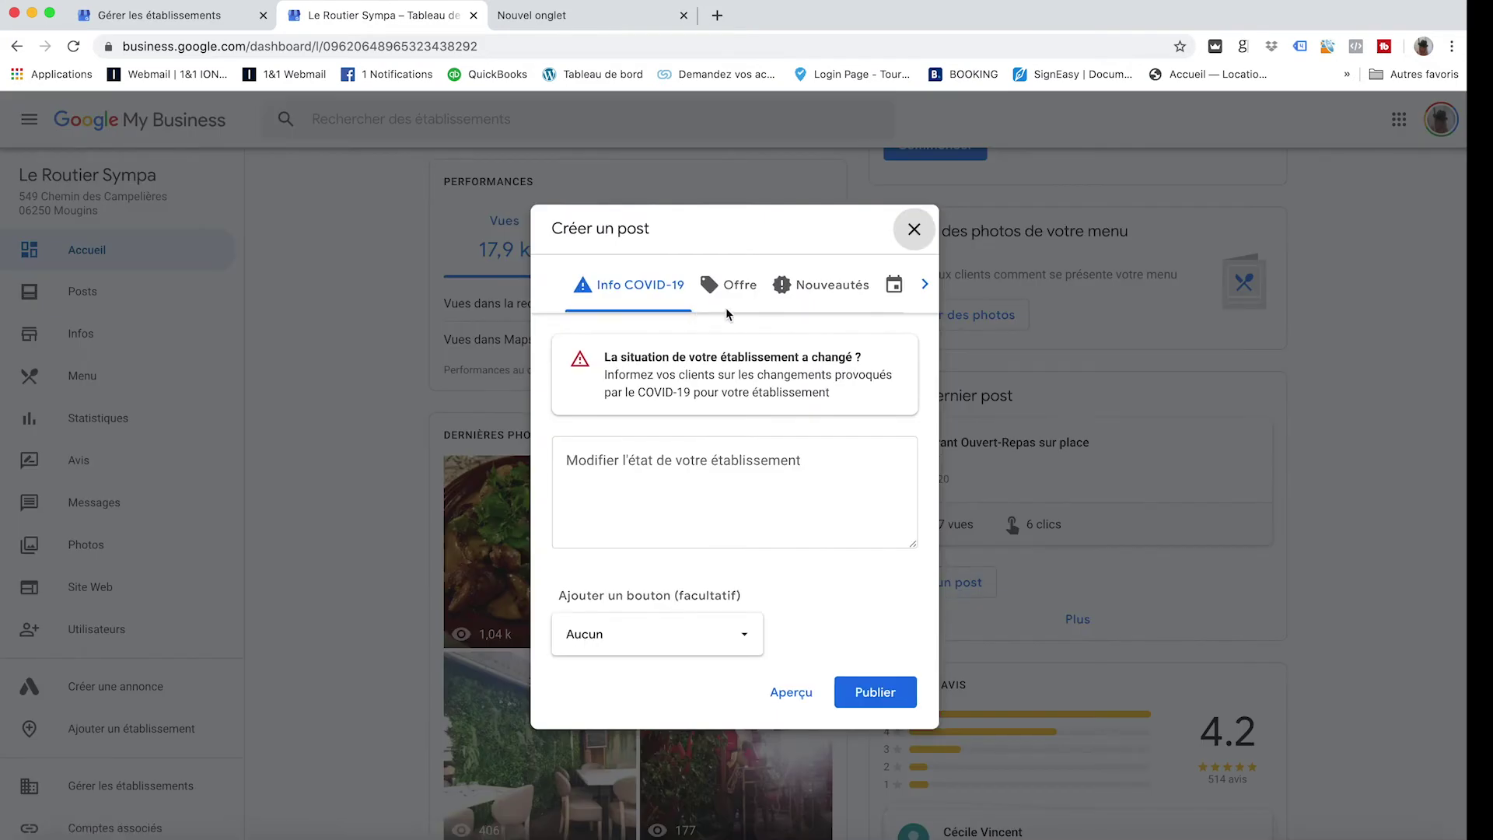
Review the Offre, Nouveautés and Info COVID-19 post forms, bring the Événement type into view, and close the dialog without publishing.
left_click(732, 288)
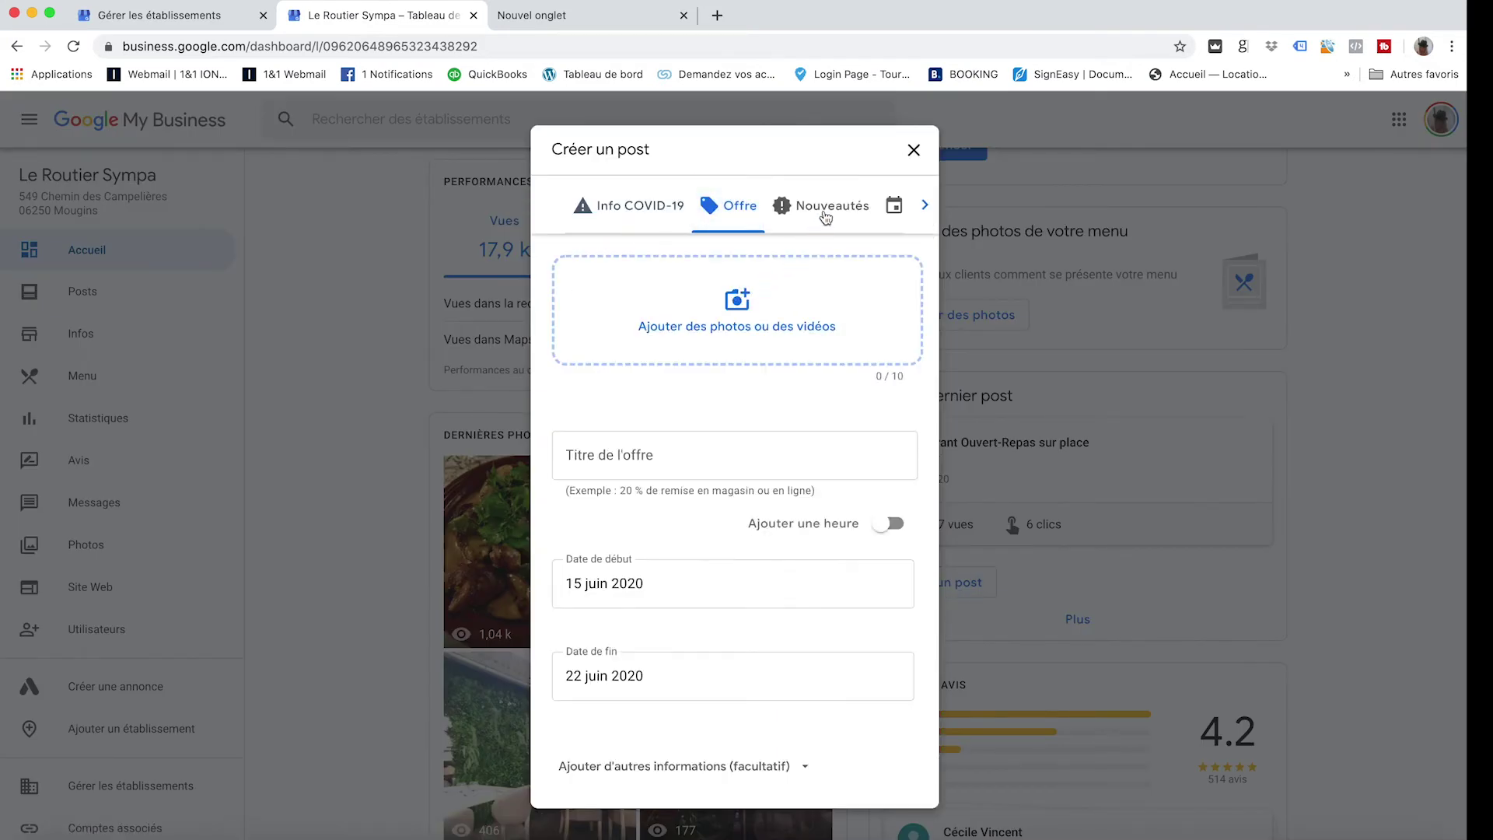
scroll(874, 490, "down", 1)
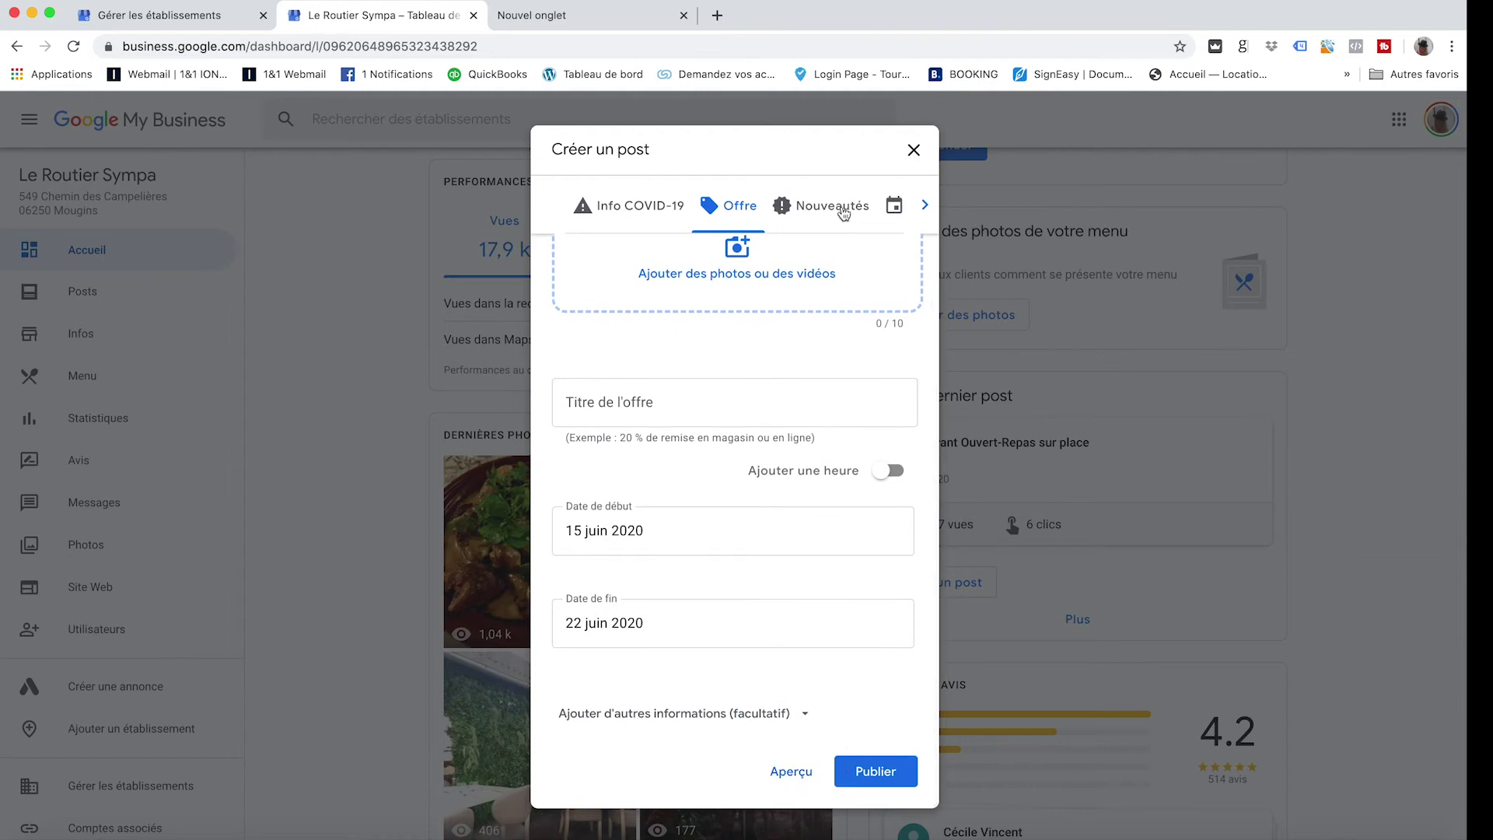
left_click(844, 208)
left_click(926, 284)
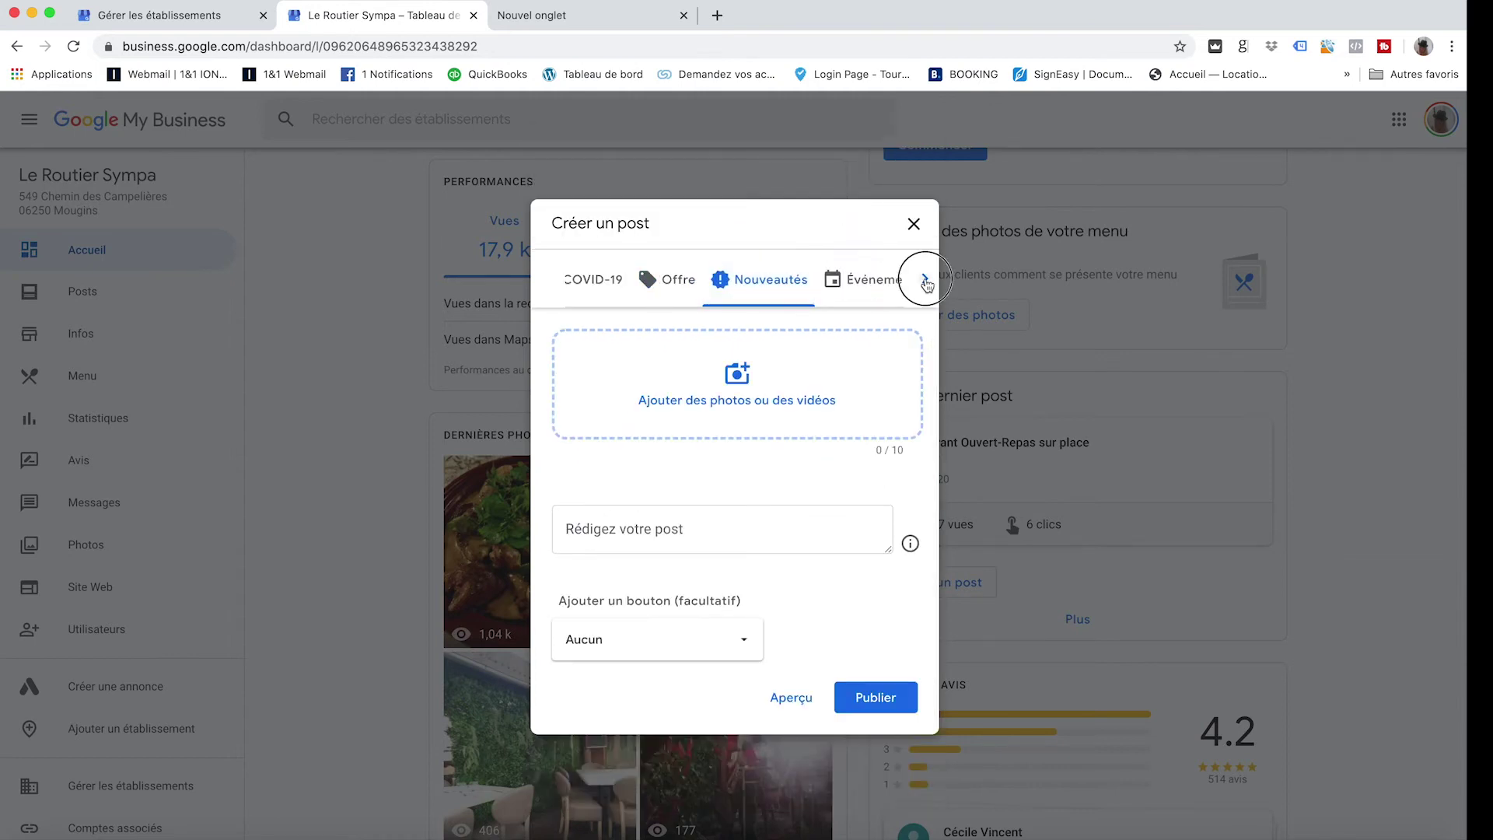
left_click(576, 282)
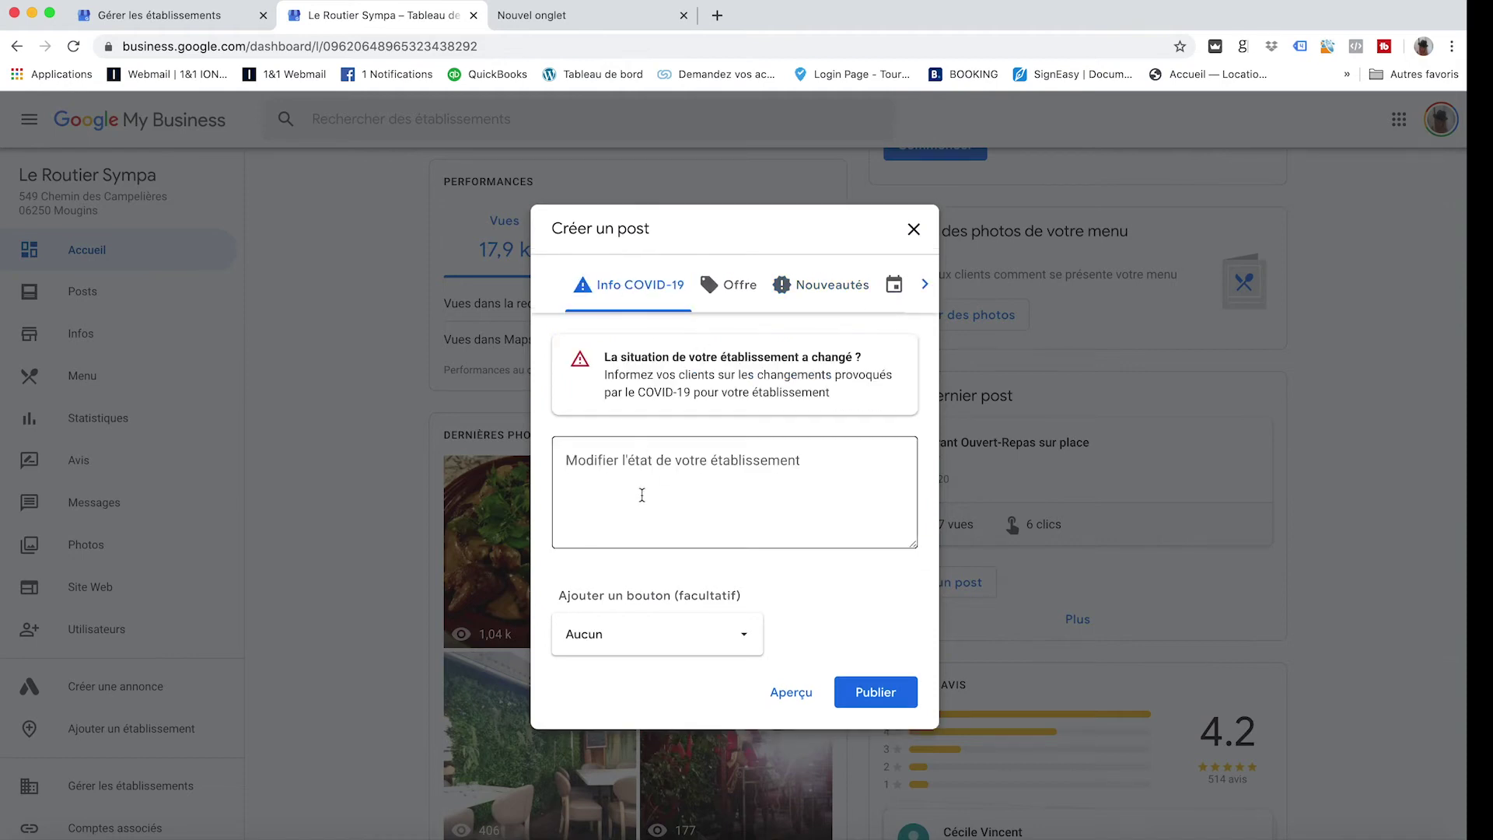
left_click(736, 299)
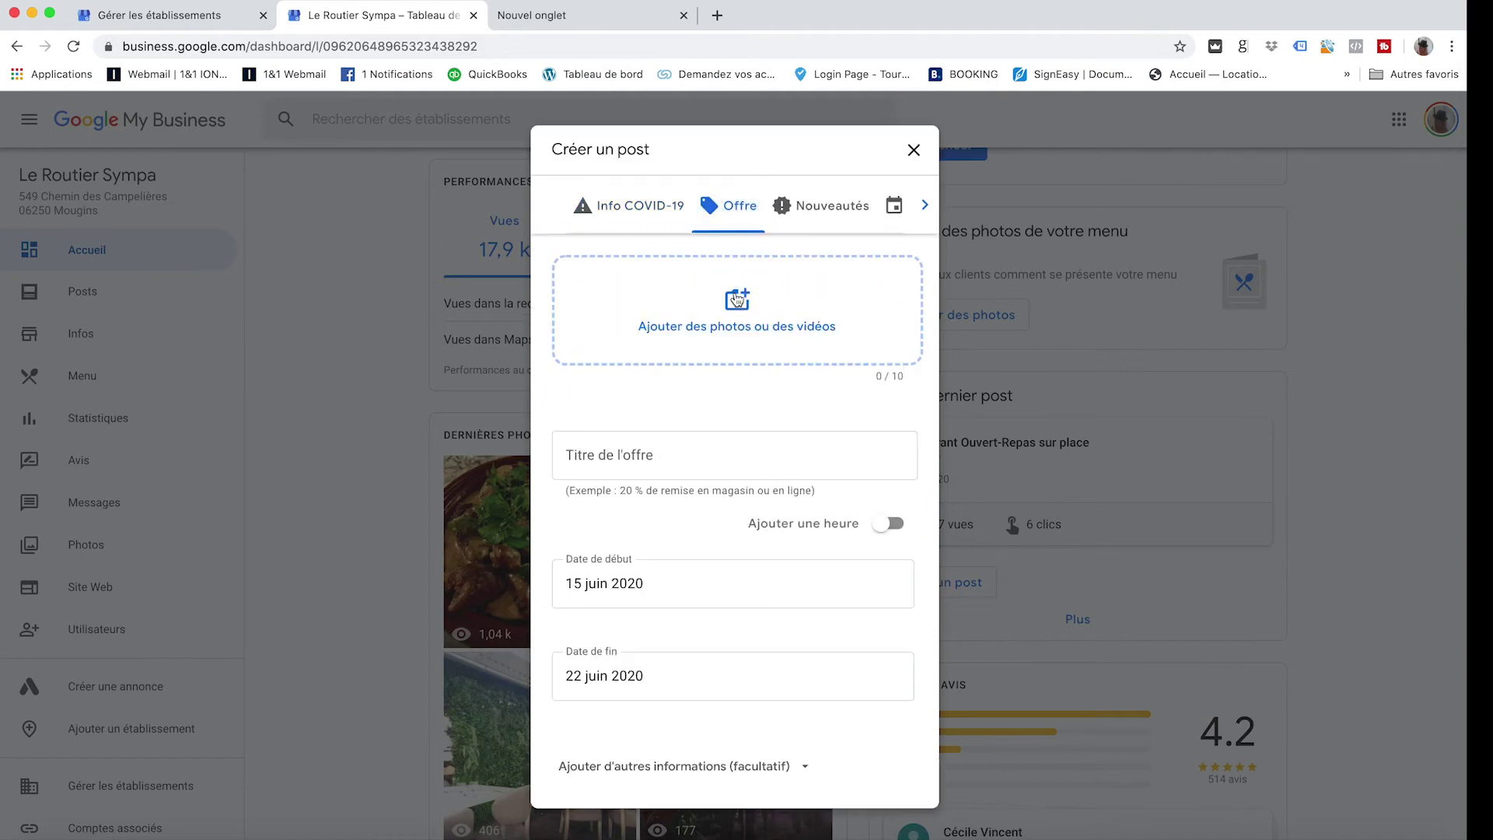
scroll(726, 633, "down", 2)
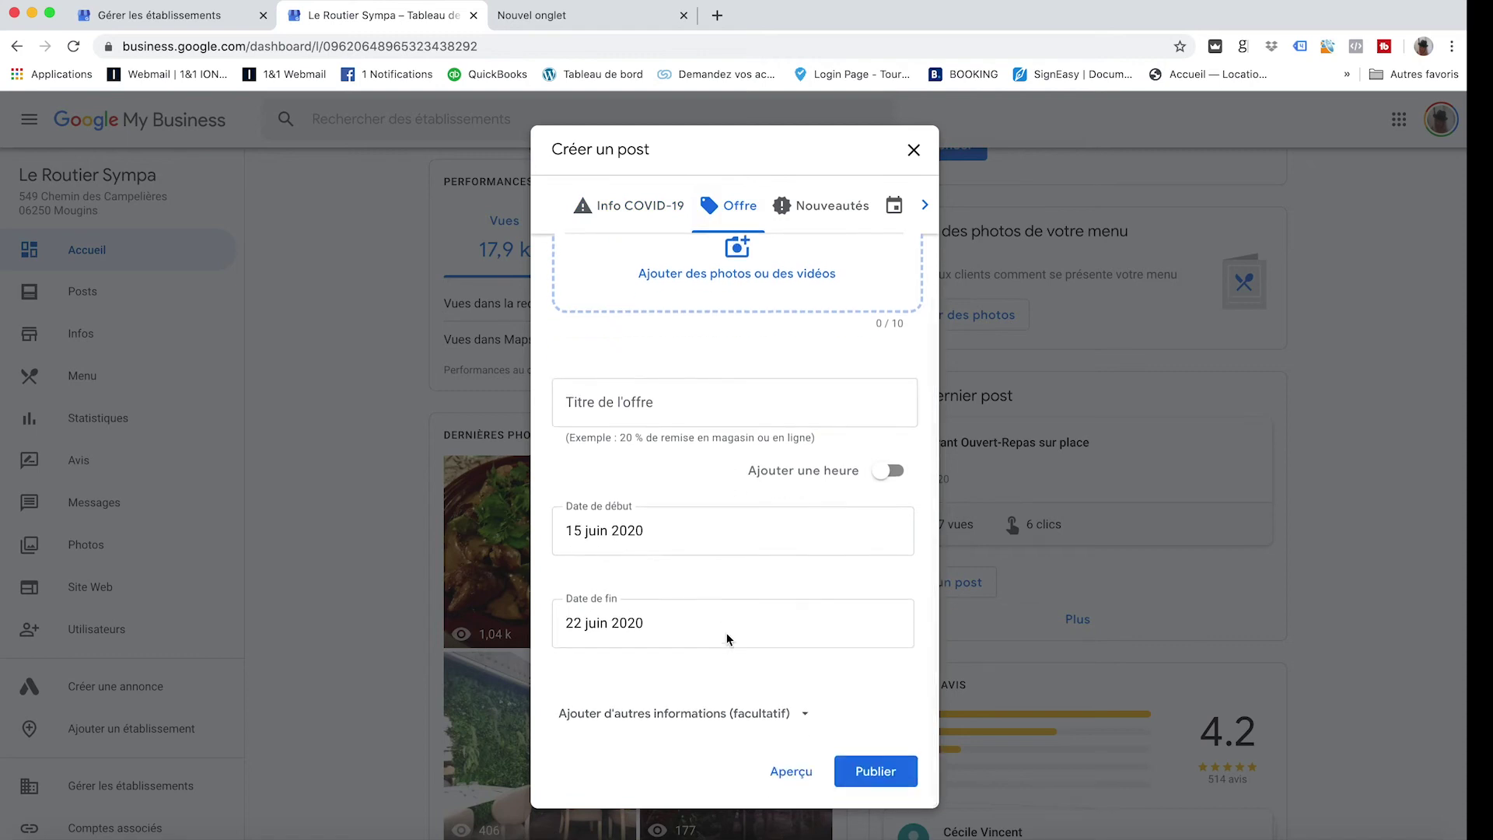
scroll(727, 633, "up", 2)
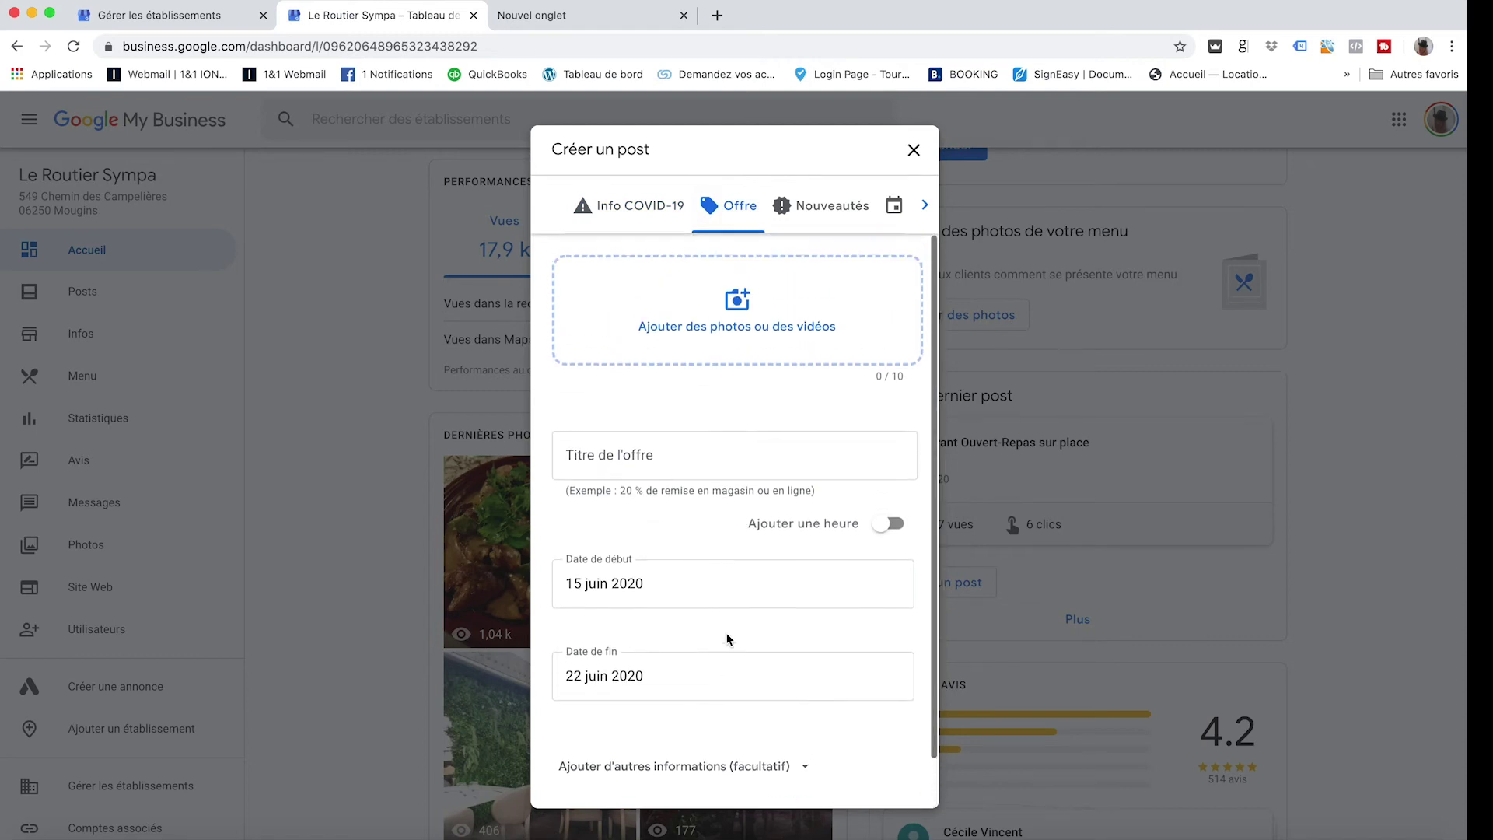
left_click(828, 222)
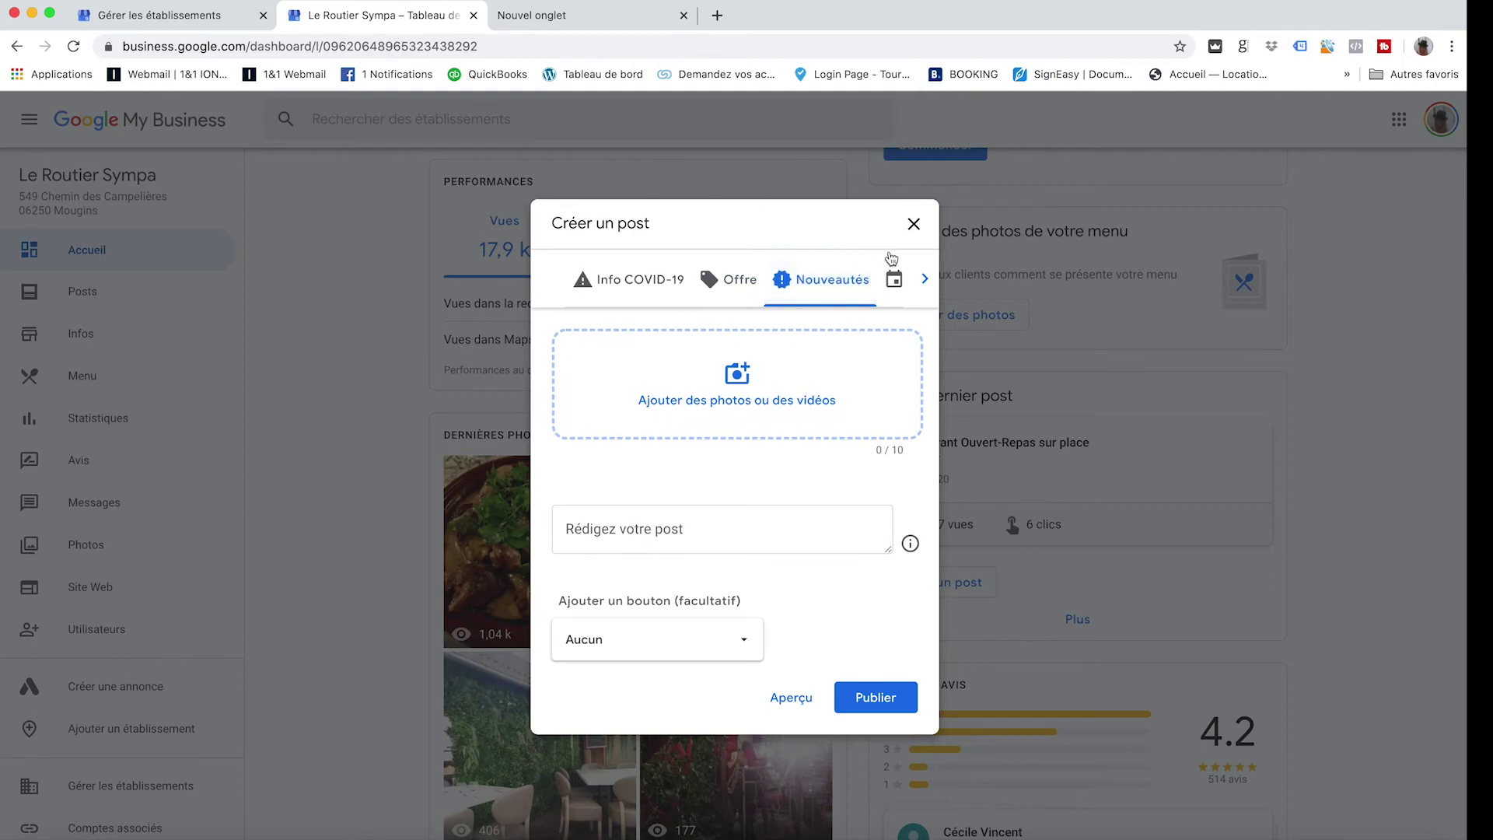
left_click(928, 280)
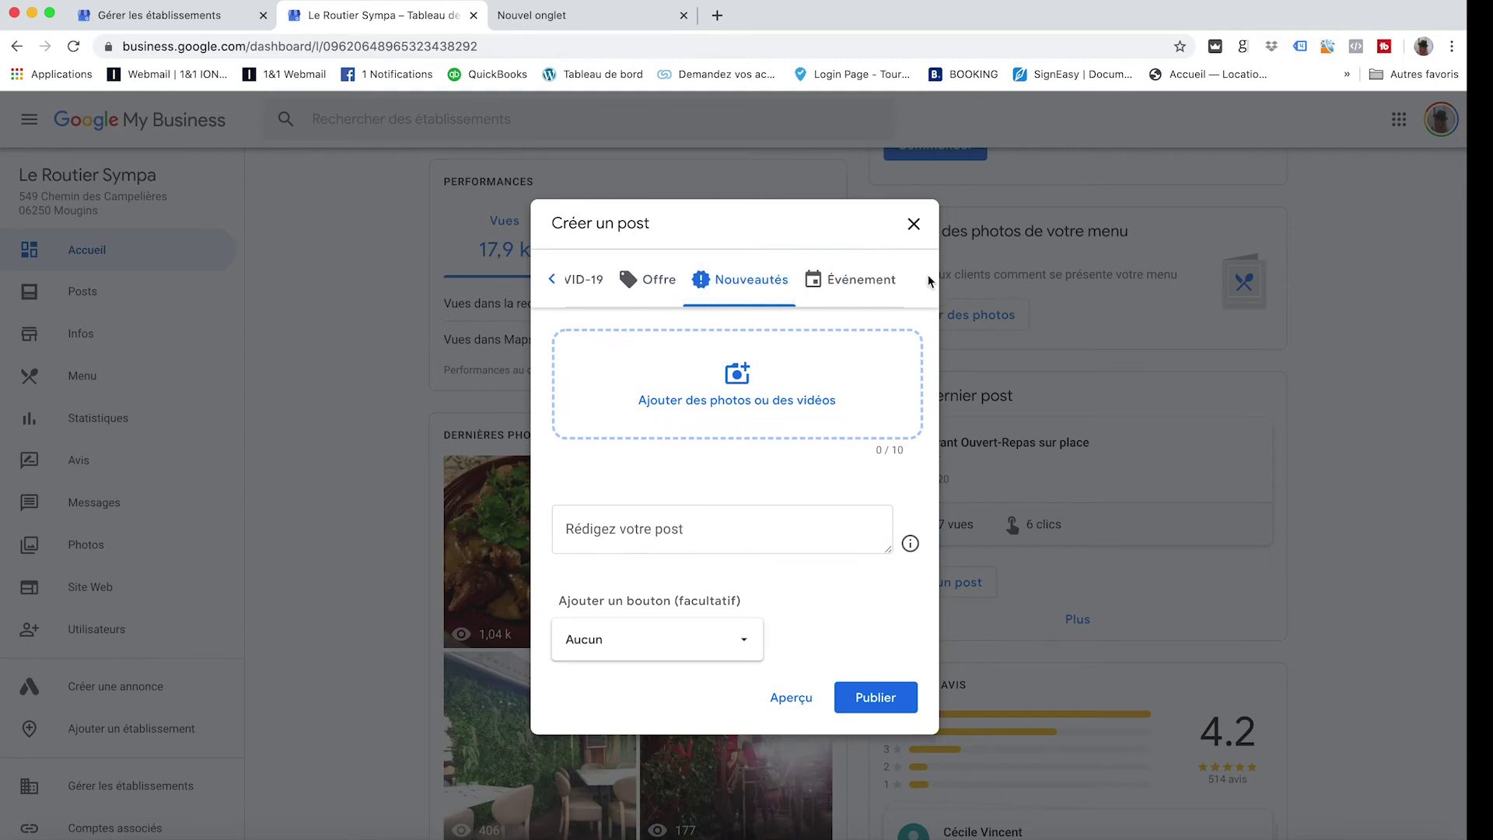
left_click(914, 224)
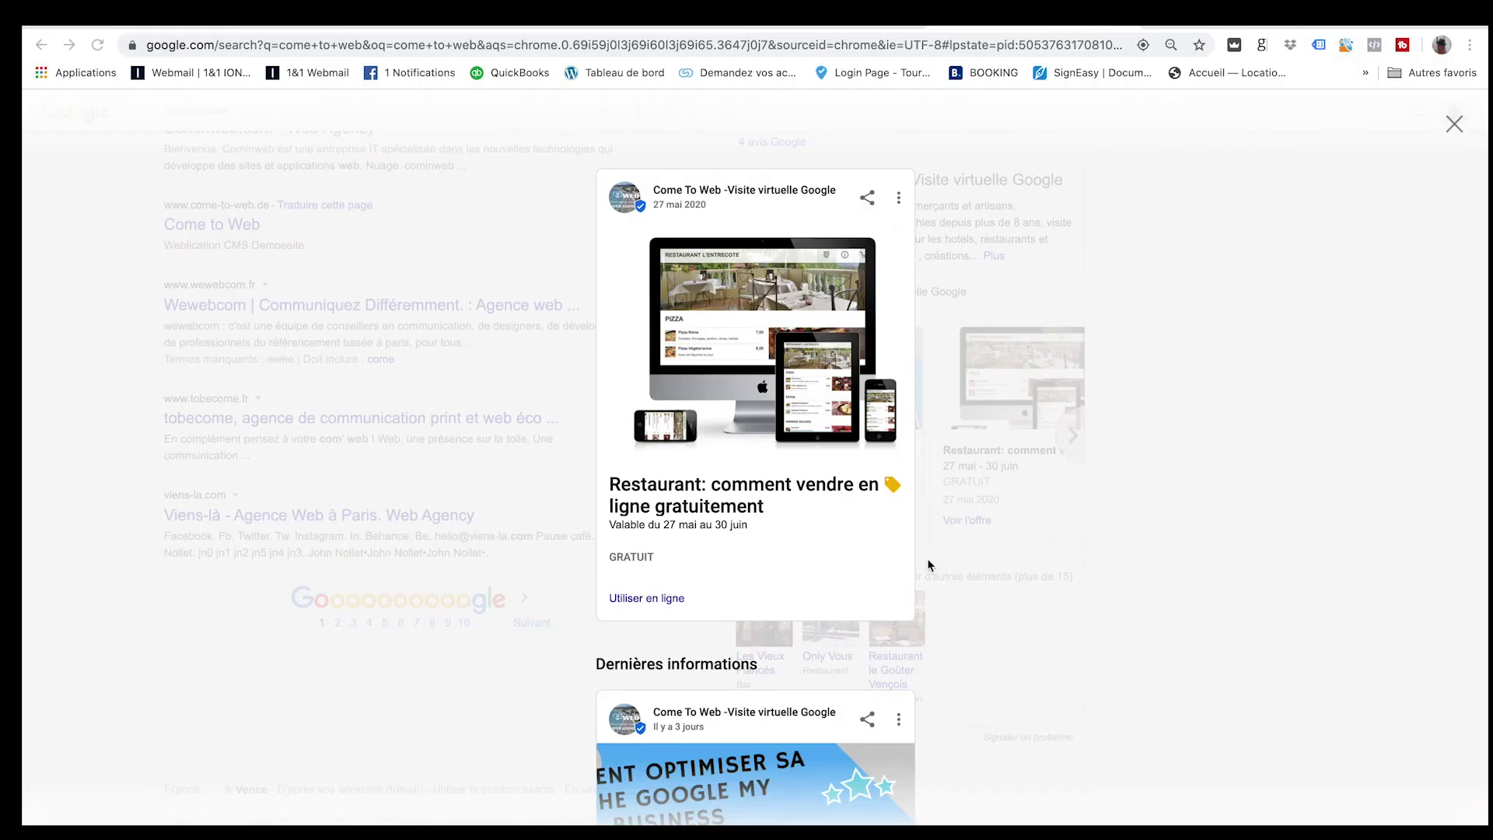
Review the latest Come To Web posts, then switch to the 2 Roues Services search results and close the KIT ENTRETIEN DU CASQUE product details.
scroll(758, 615, "down", 4)
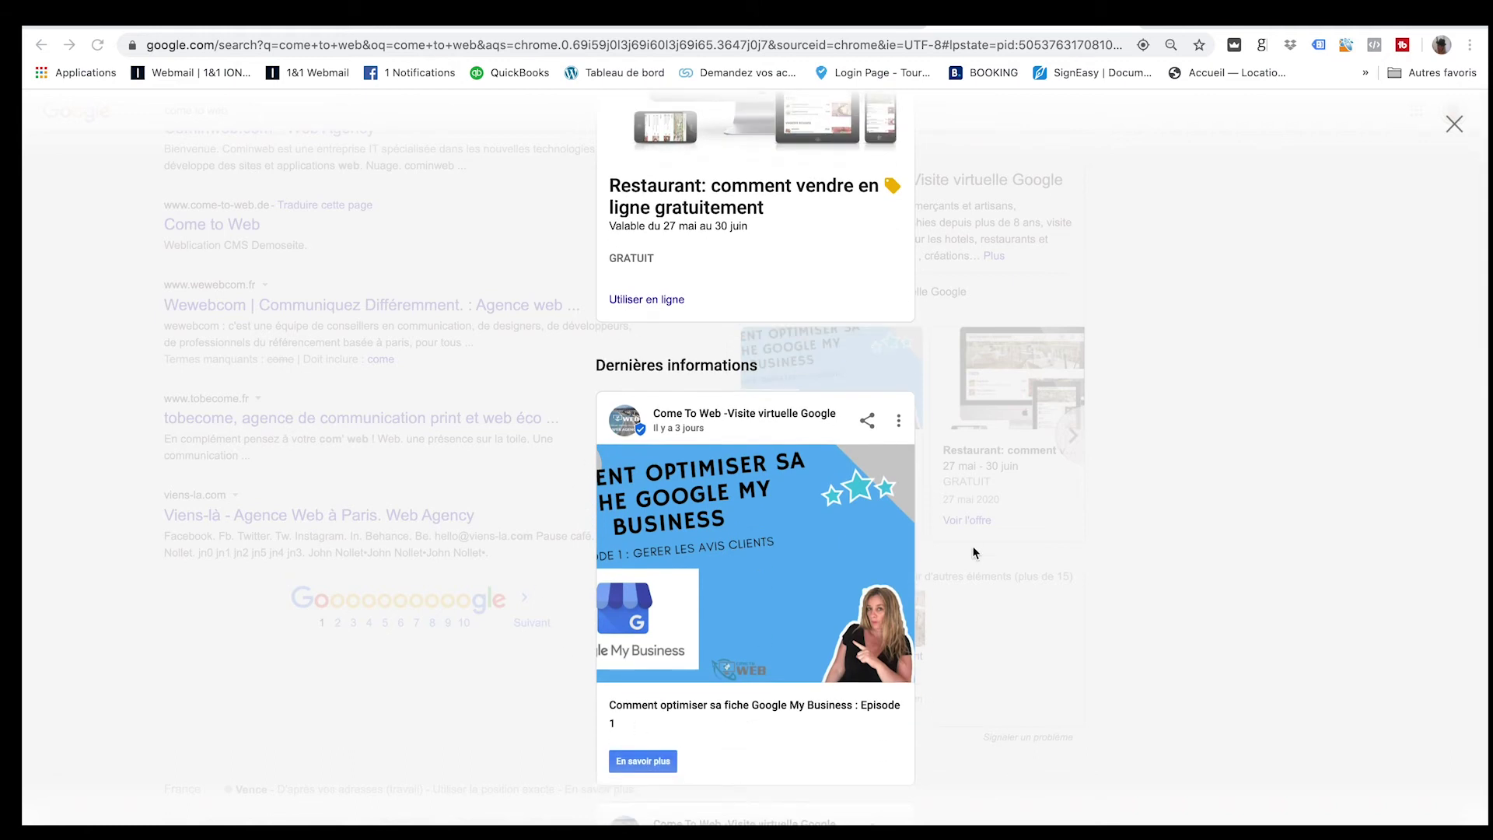
left_click(884, 25)
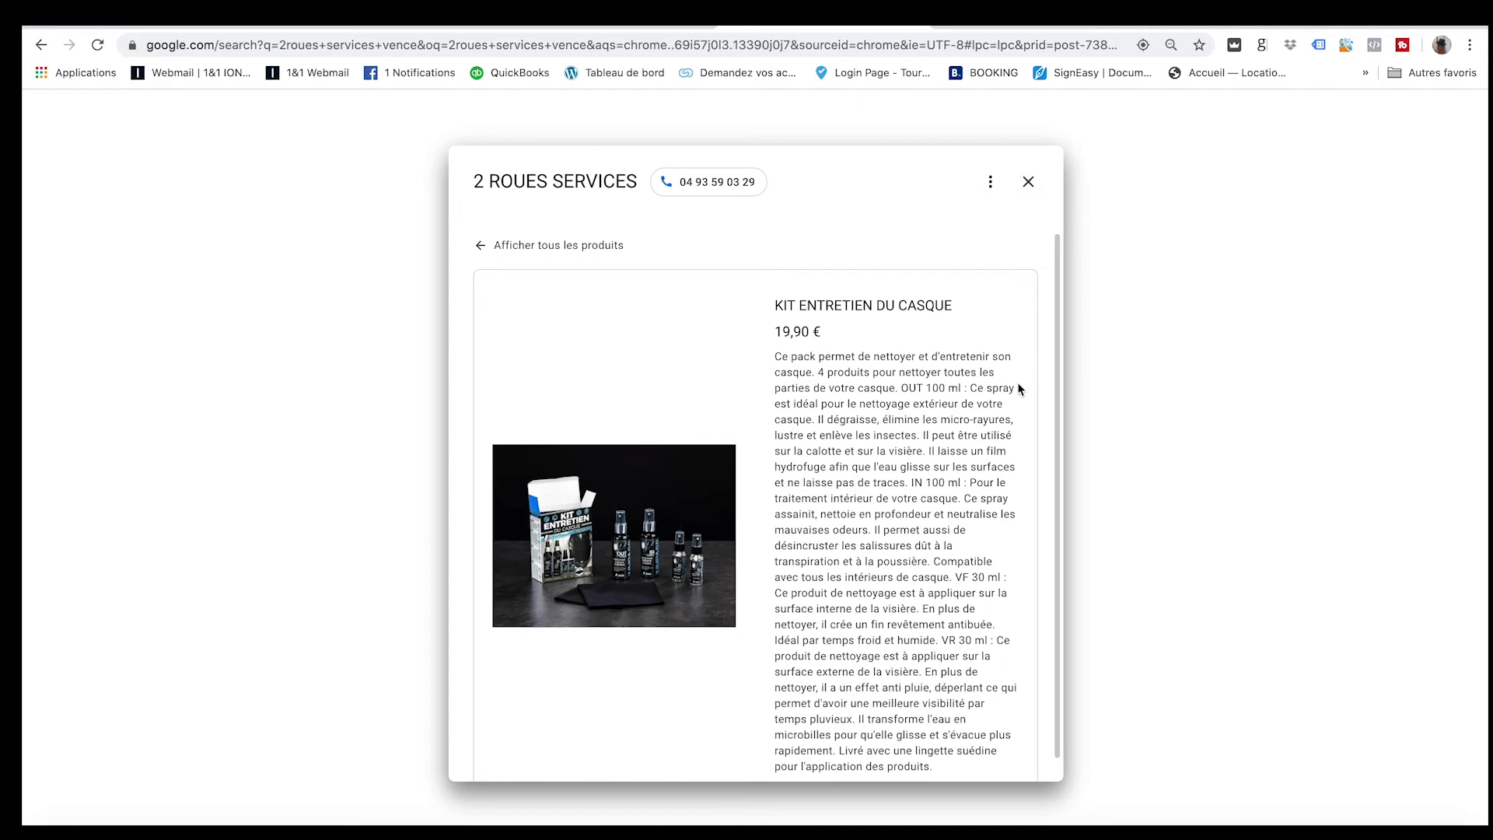
left_click(1028, 184)
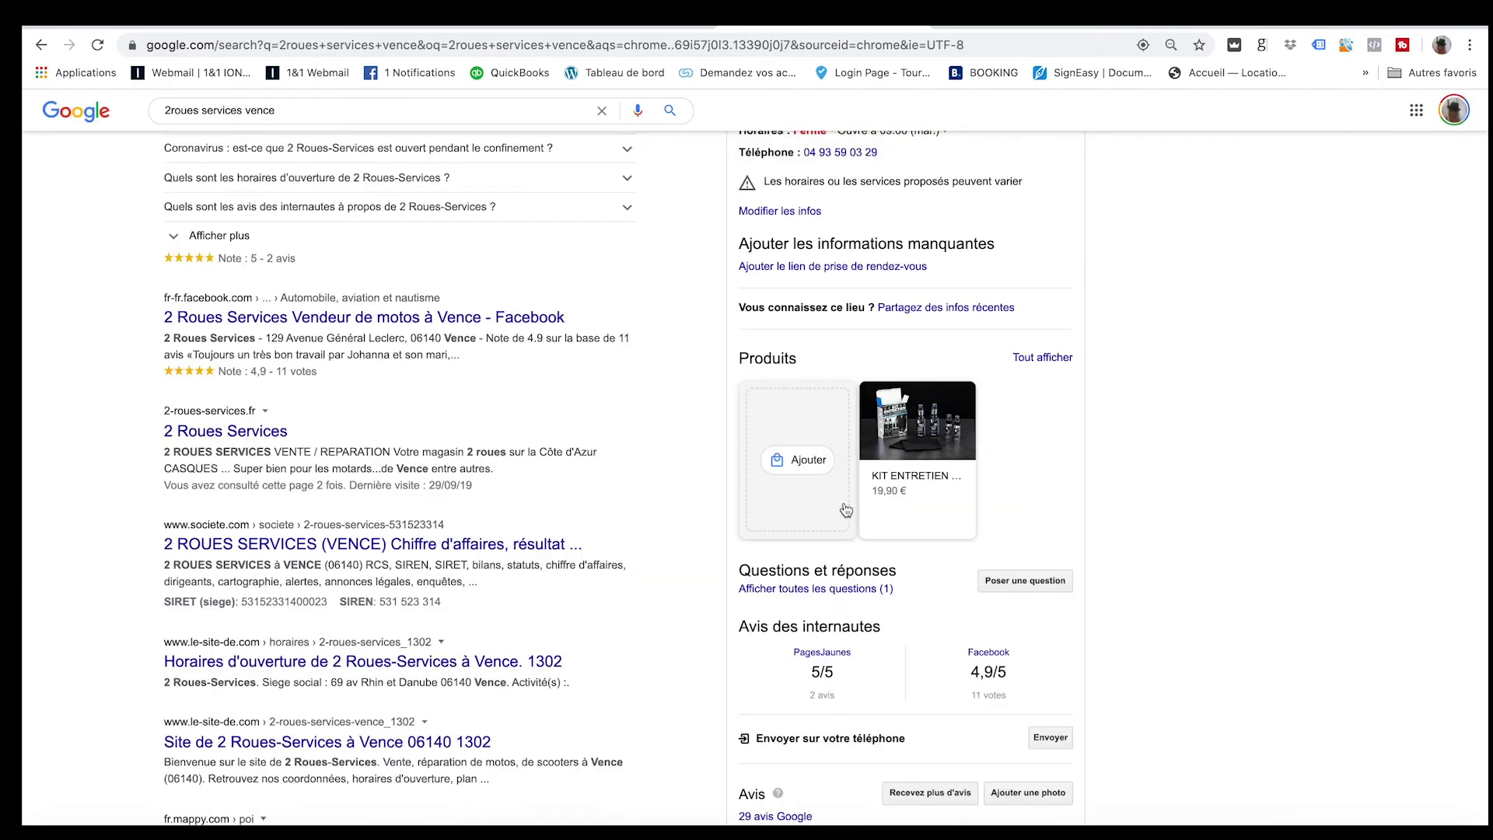
View the KIT ENTRETIEN DU CASQUE product details again and switch to the Le Routier Sympa Infos page in Google My Business.
left_click(902, 484)
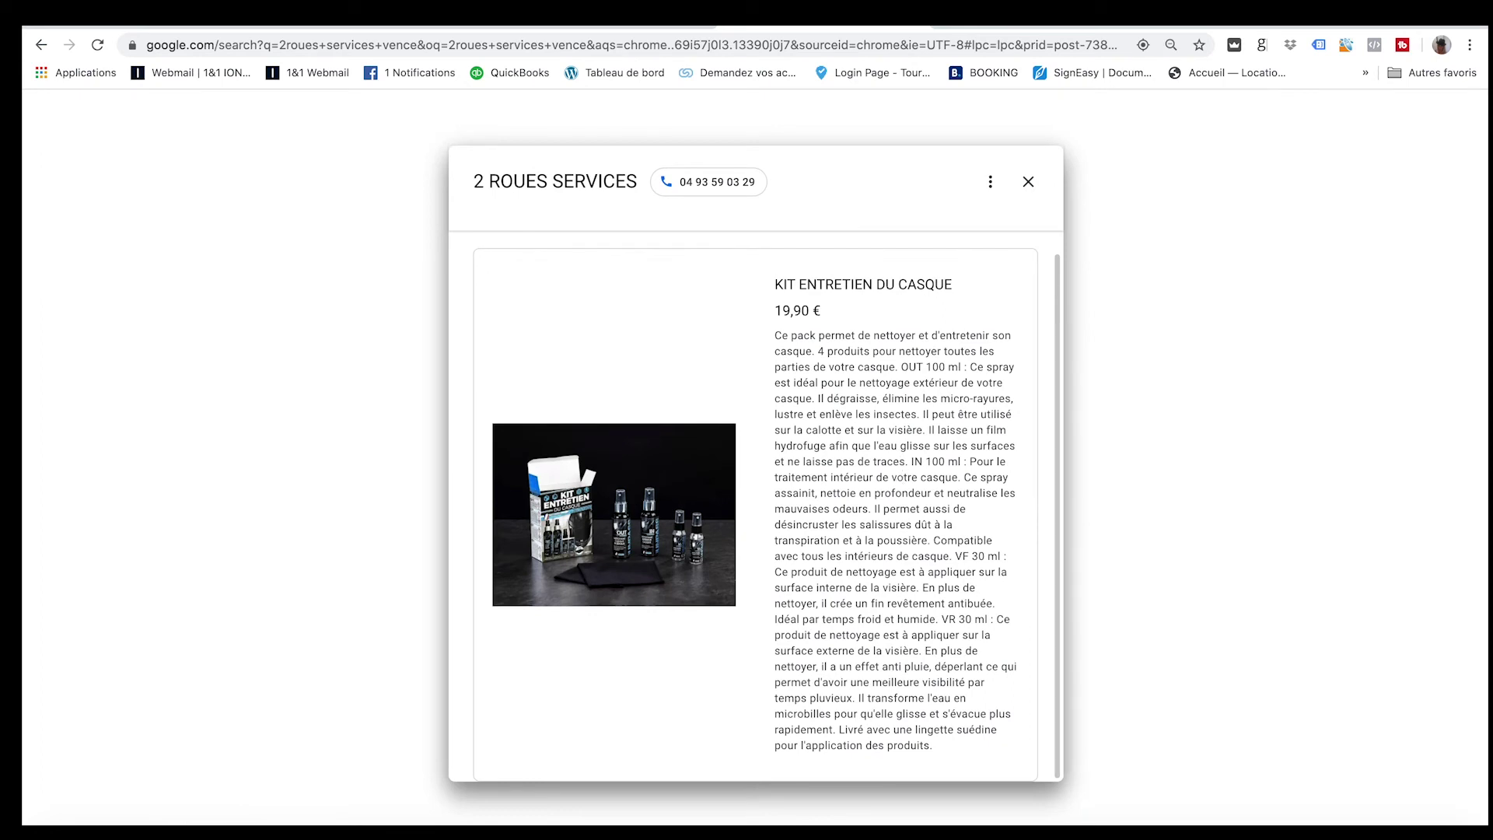
left_click(1048, 3)
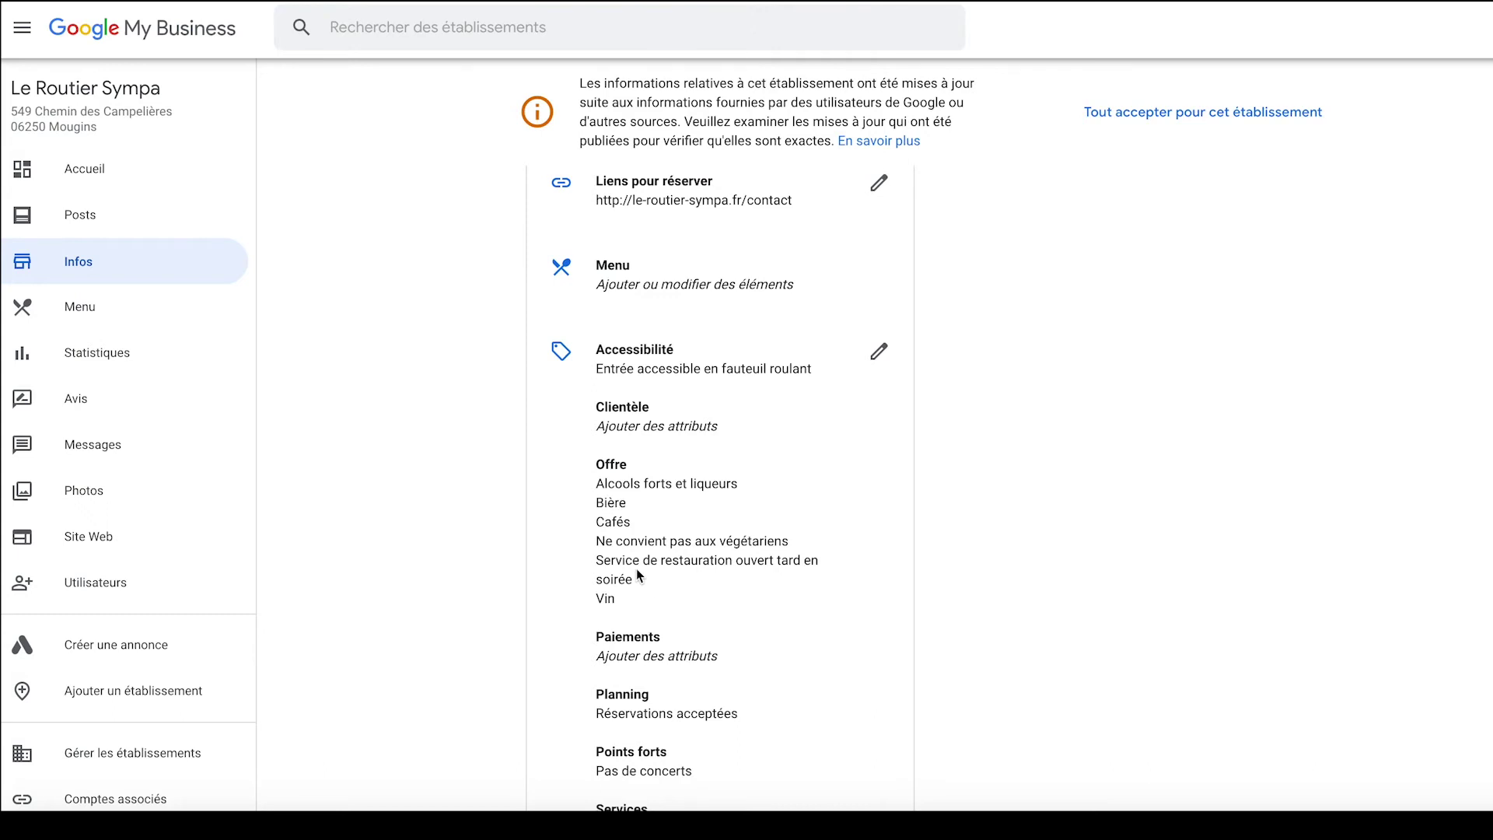
Review the attributes listed on Le Routier Sympa's Infos page and open the attribute editor from the Paiements section.
scroll(637, 572, "down", 1)
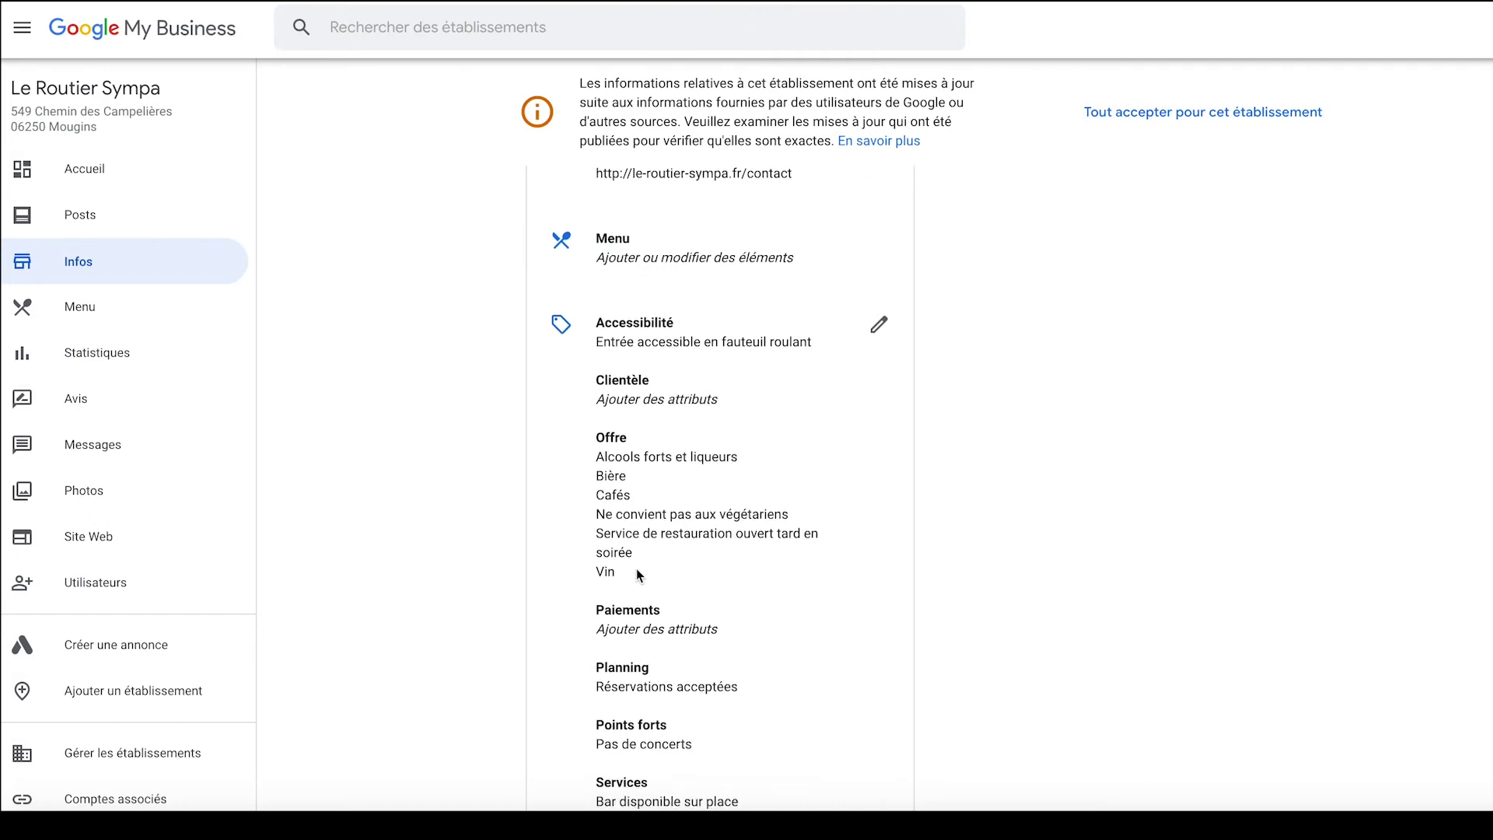
scroll(637, 574, "down", 1)
scroll(633, 334, "down", 3)
scroll(633, 335, "down", 1)
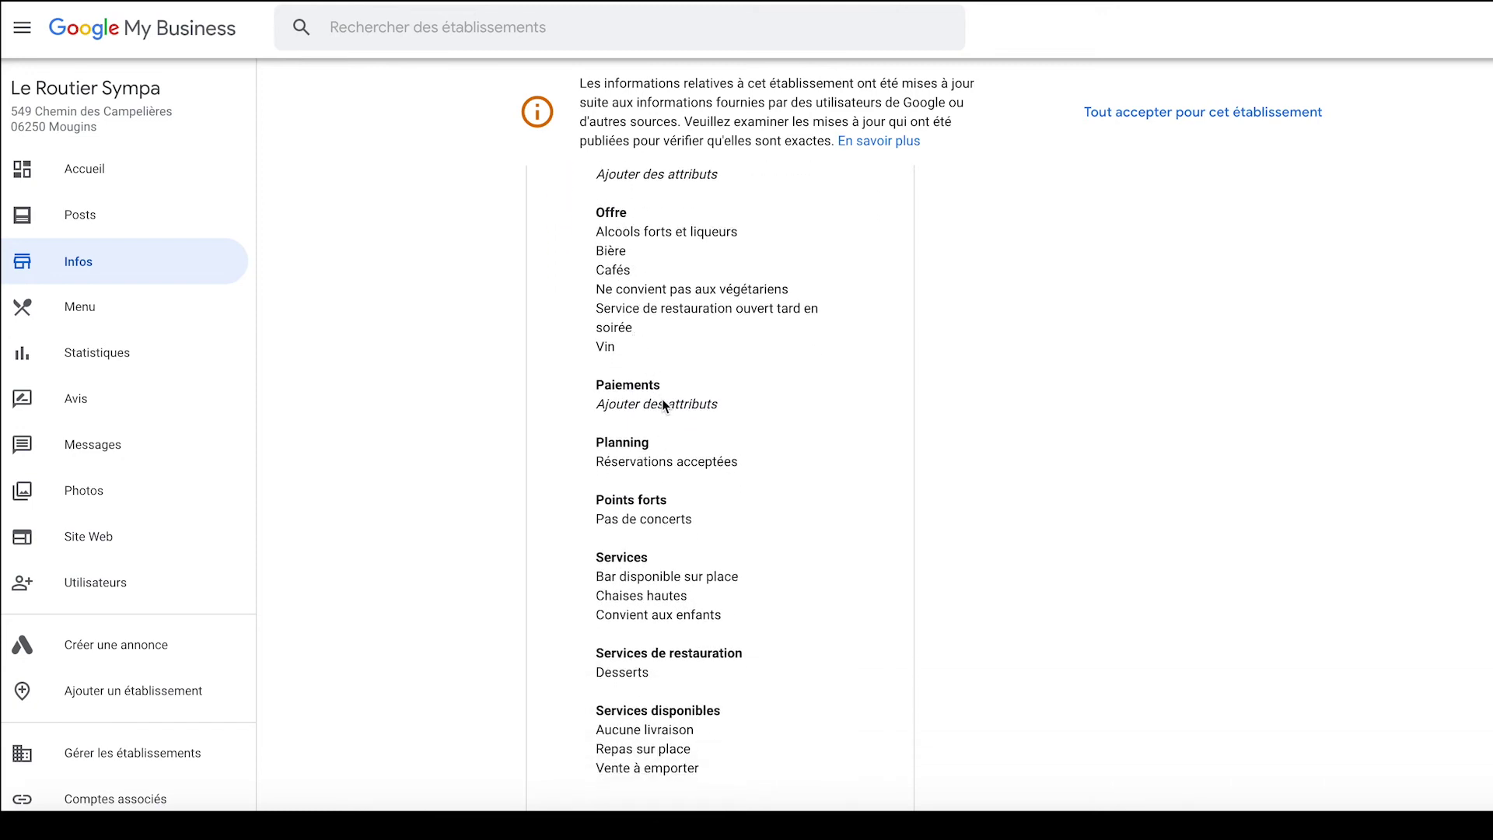
left_click(685, 406)
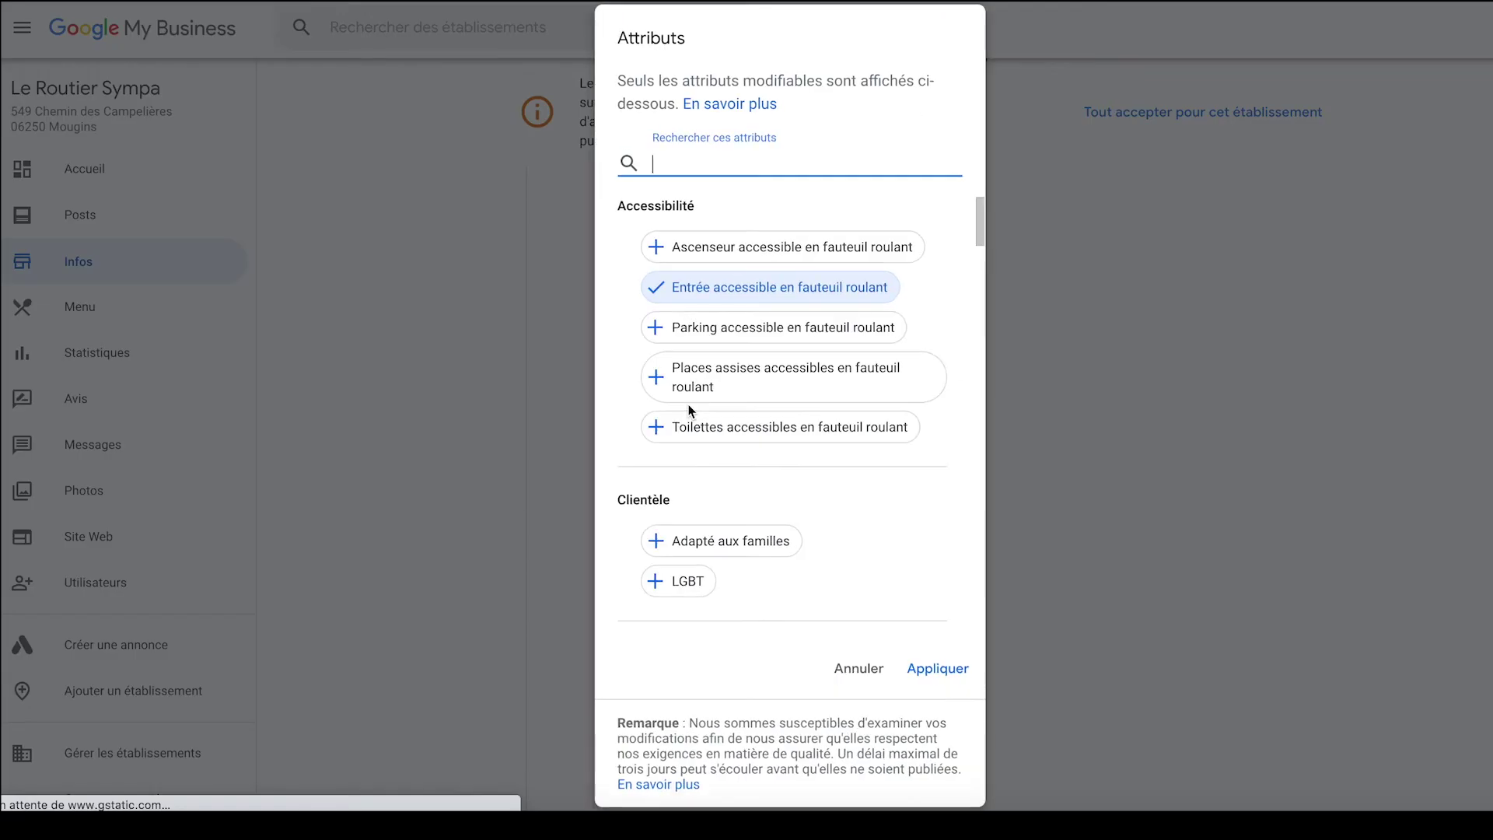
Examine the selectable attributes from Accessibilité and Clientèle through Offre to Paiements, and return to the food and drink options under Offre.
scroll(692, 411, "down", 3)
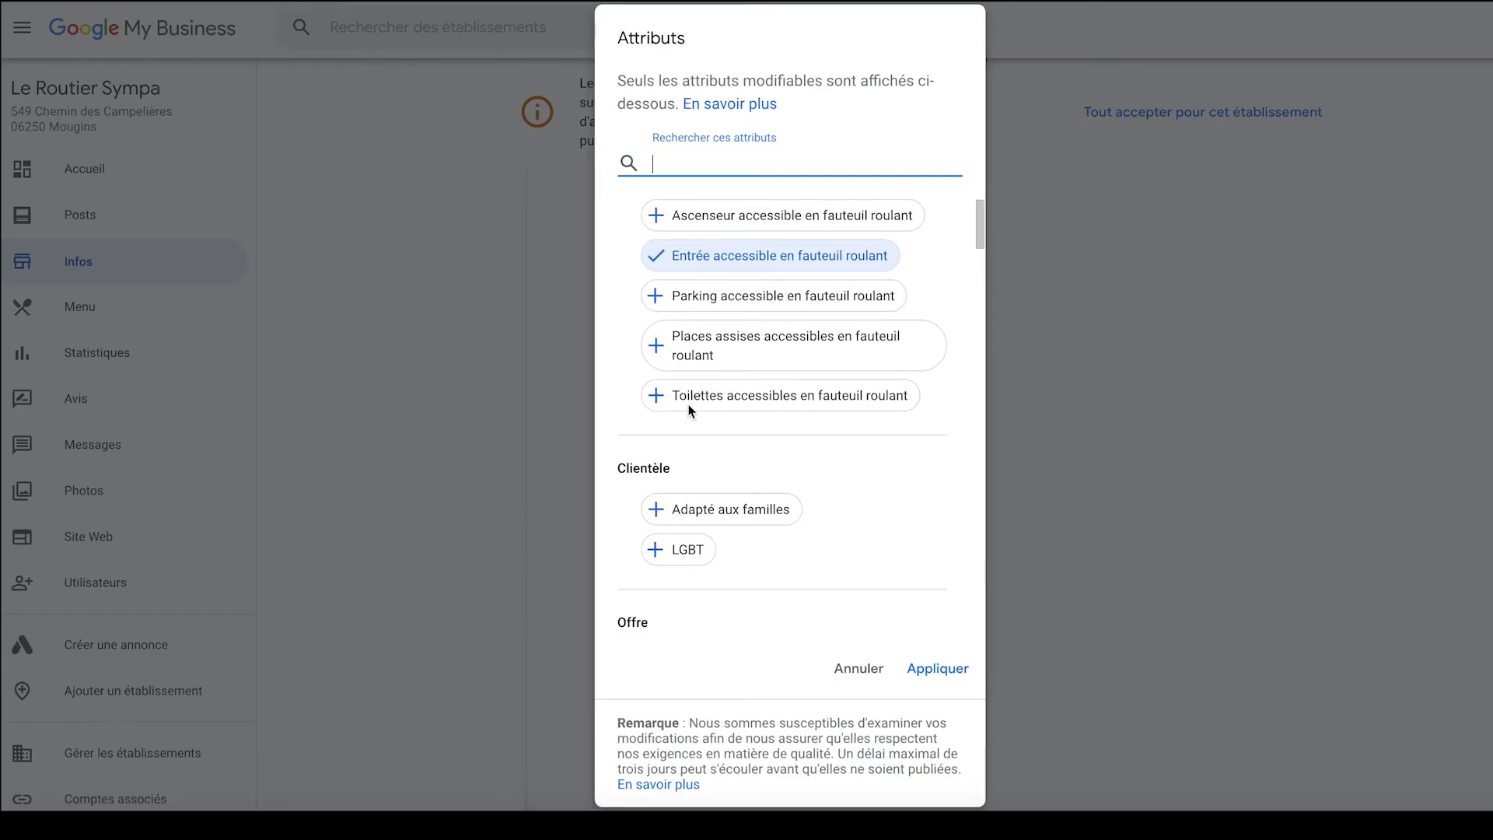
scroll(691, 410, "down", 3)
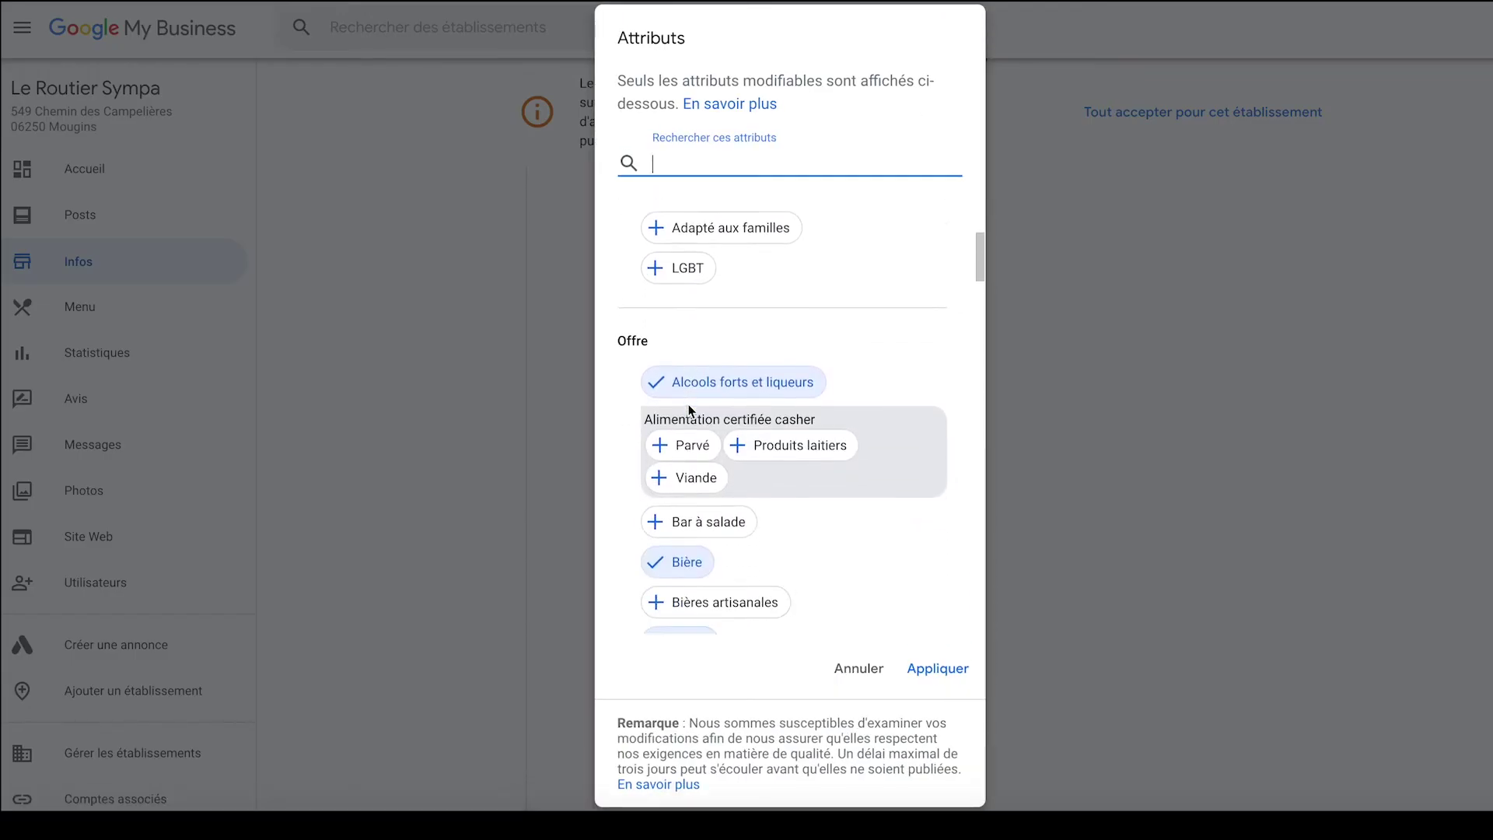
scroll(702, 447, "down", 3)
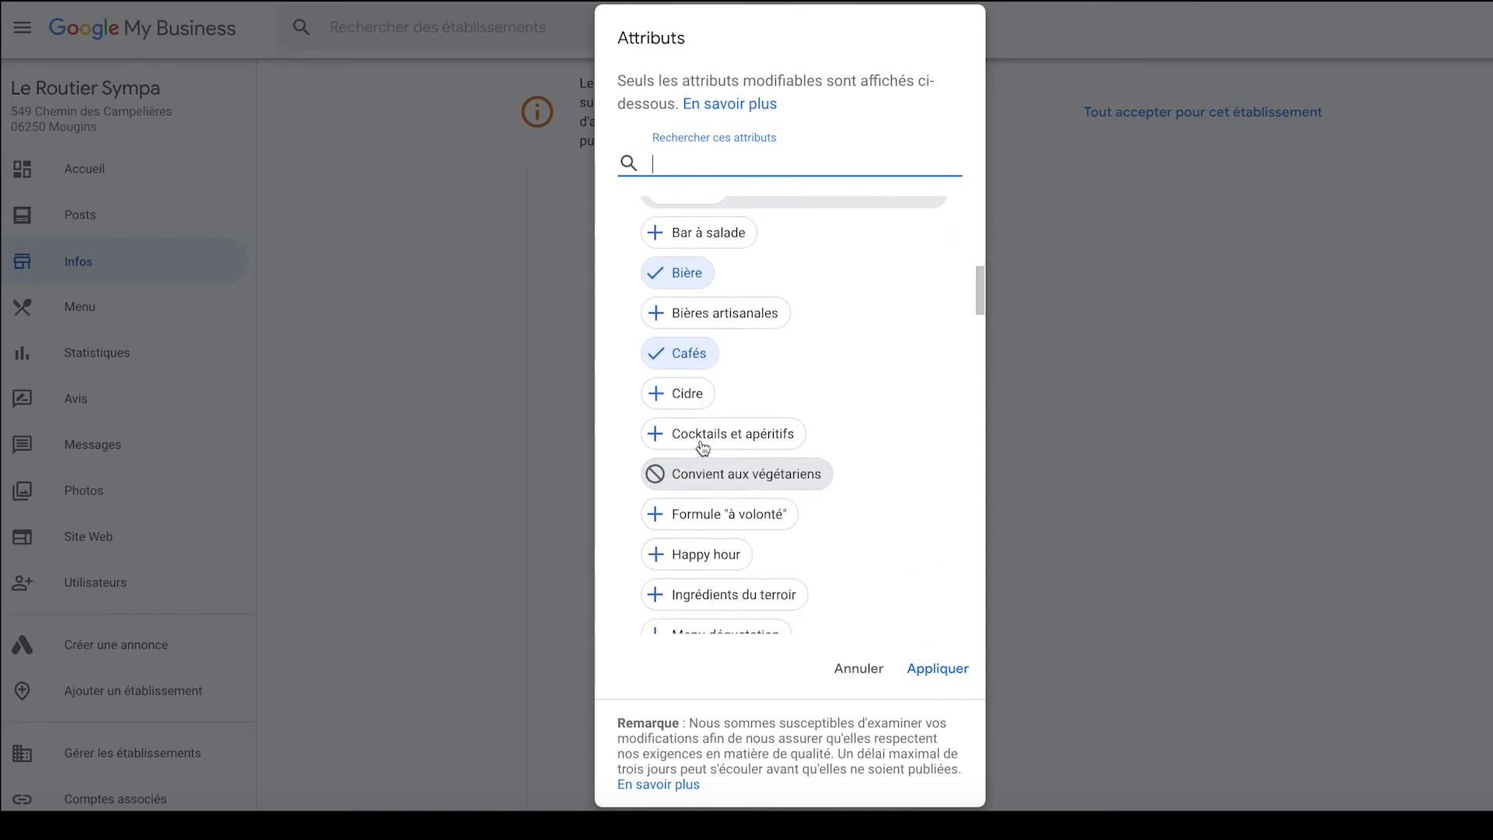
scroll(703, 447, "down", 3)
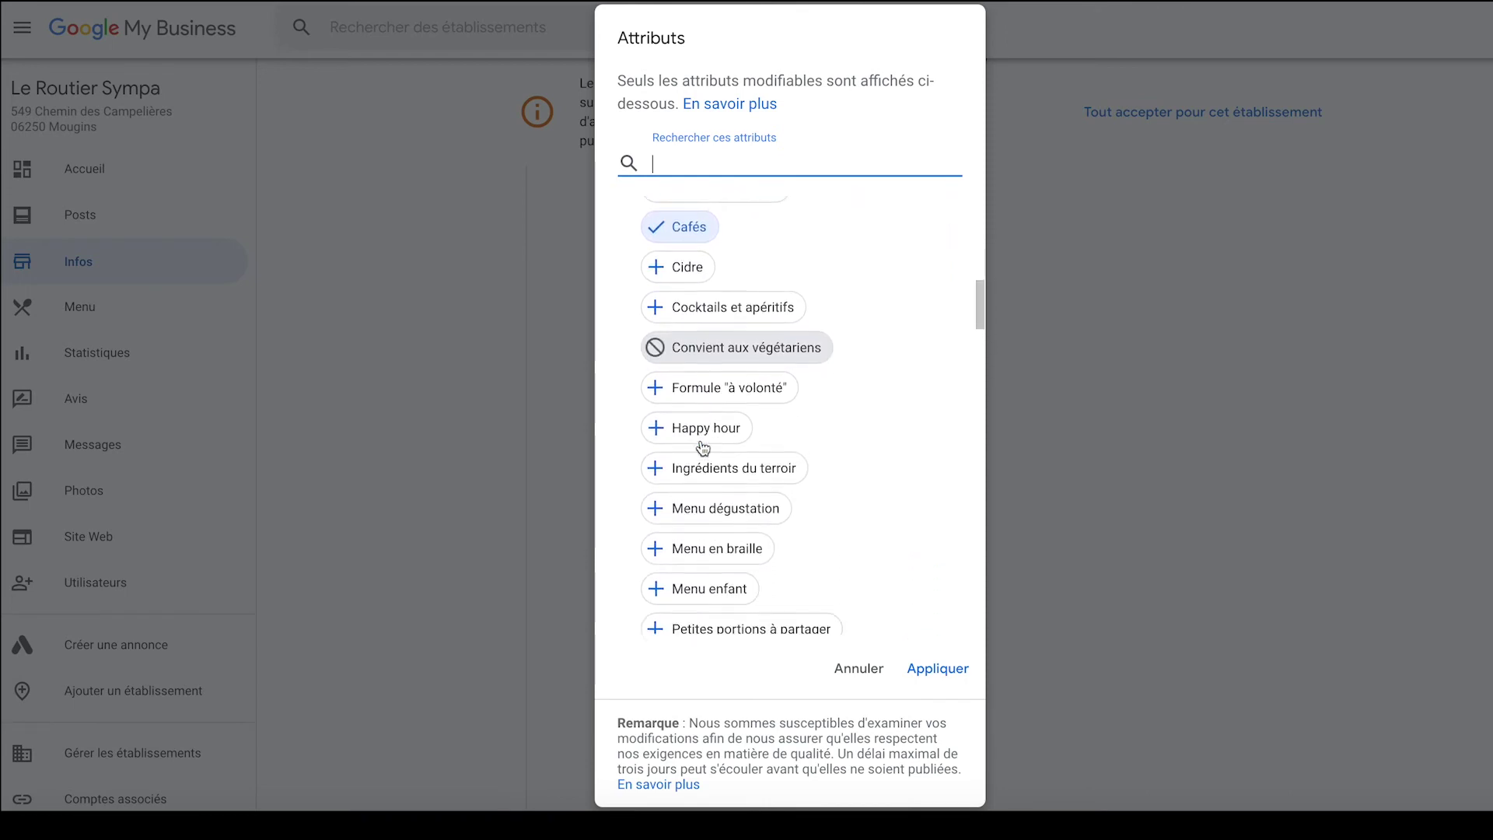
scroll(702, 447, "down", 3)
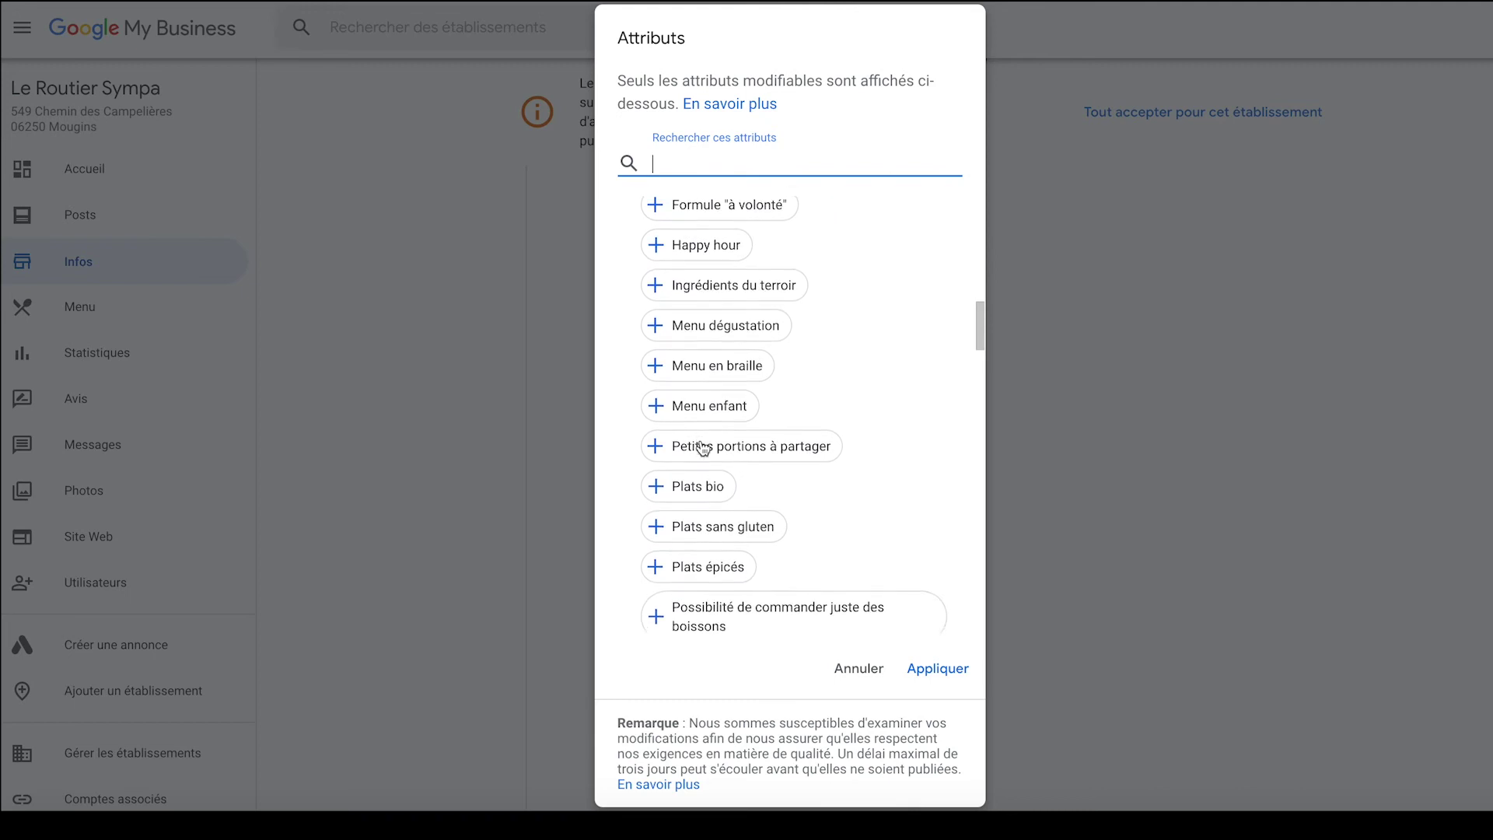
scroll(702, 447, "down", 4)
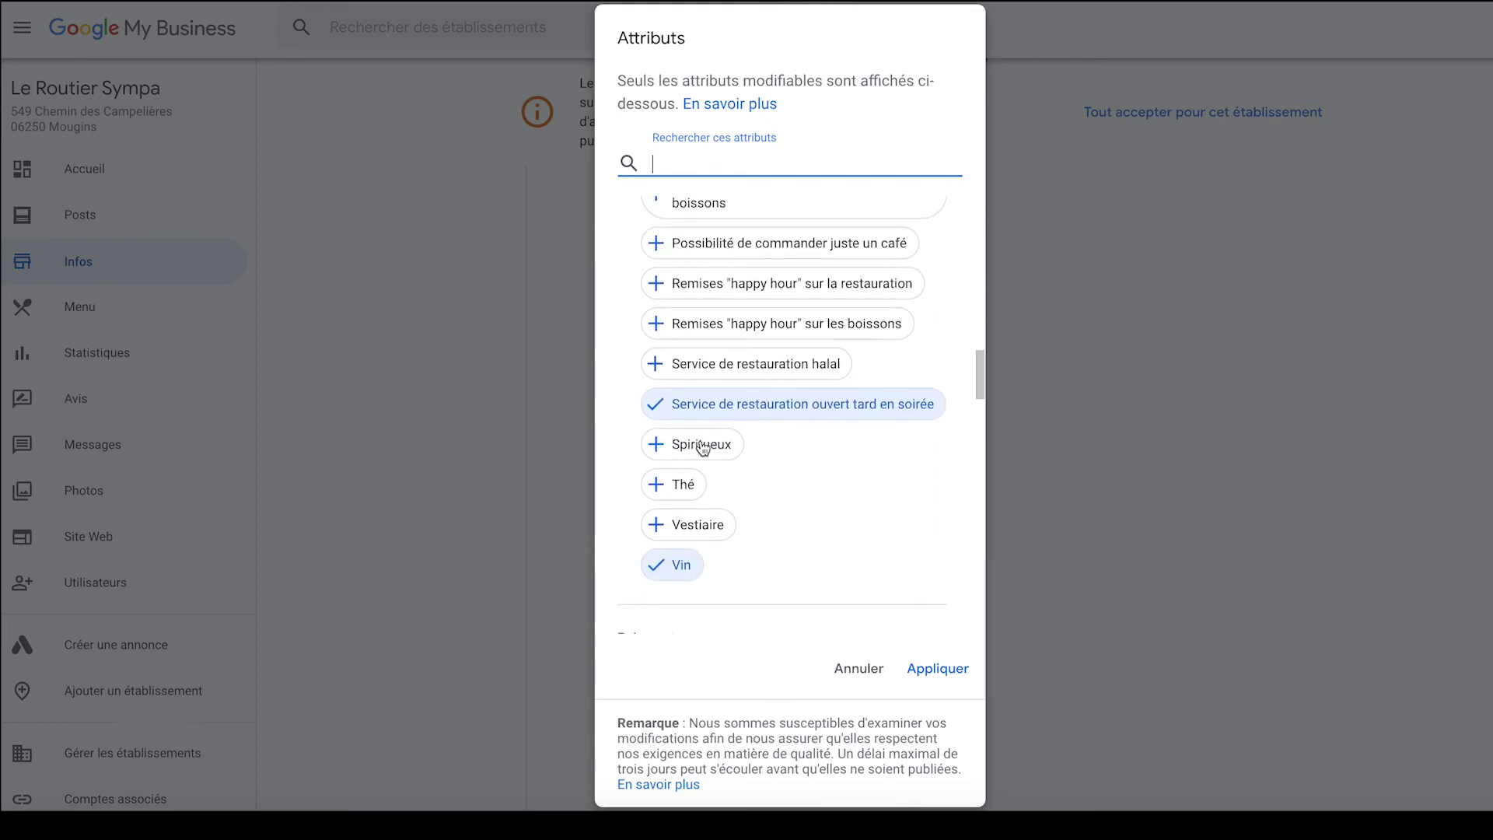
scroll(702, 447, "down", 3)
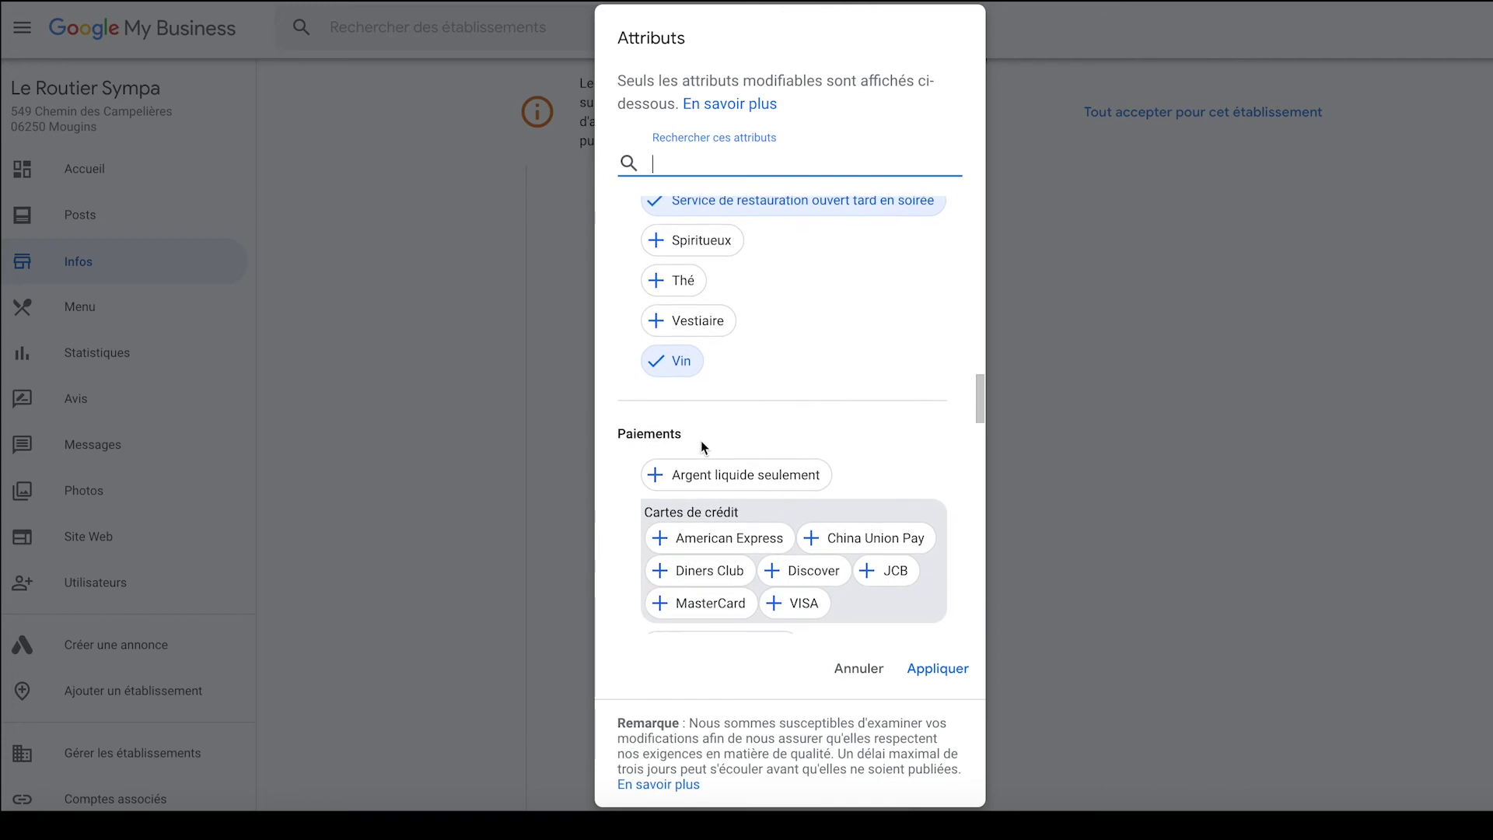
scroll(701, 445, "down", 3)
scroll(702, 445, "up", 1)
scroll(701, 445, "up", 7)
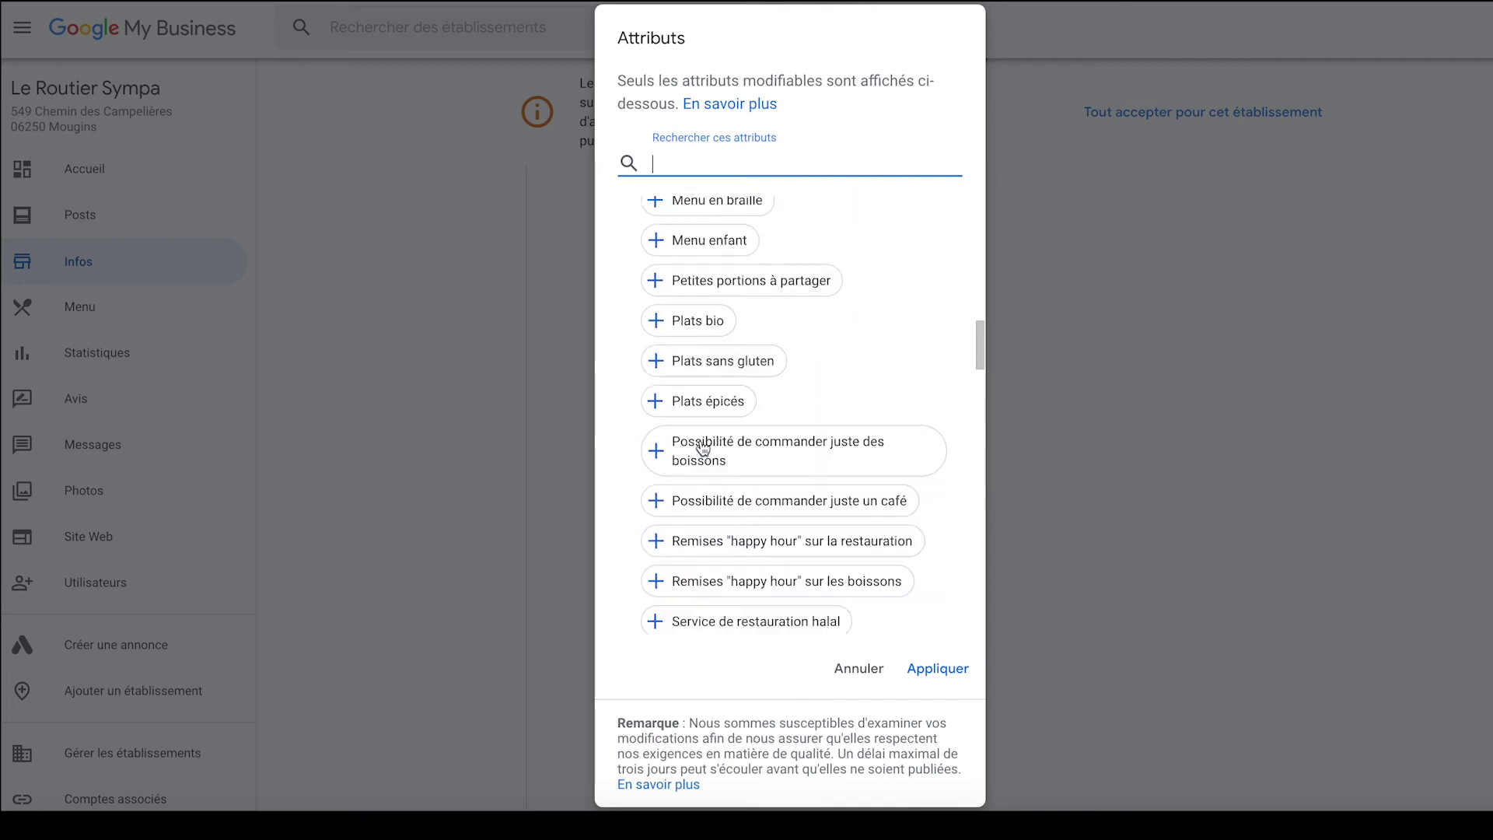
scroll(702, 447, "up", 8)
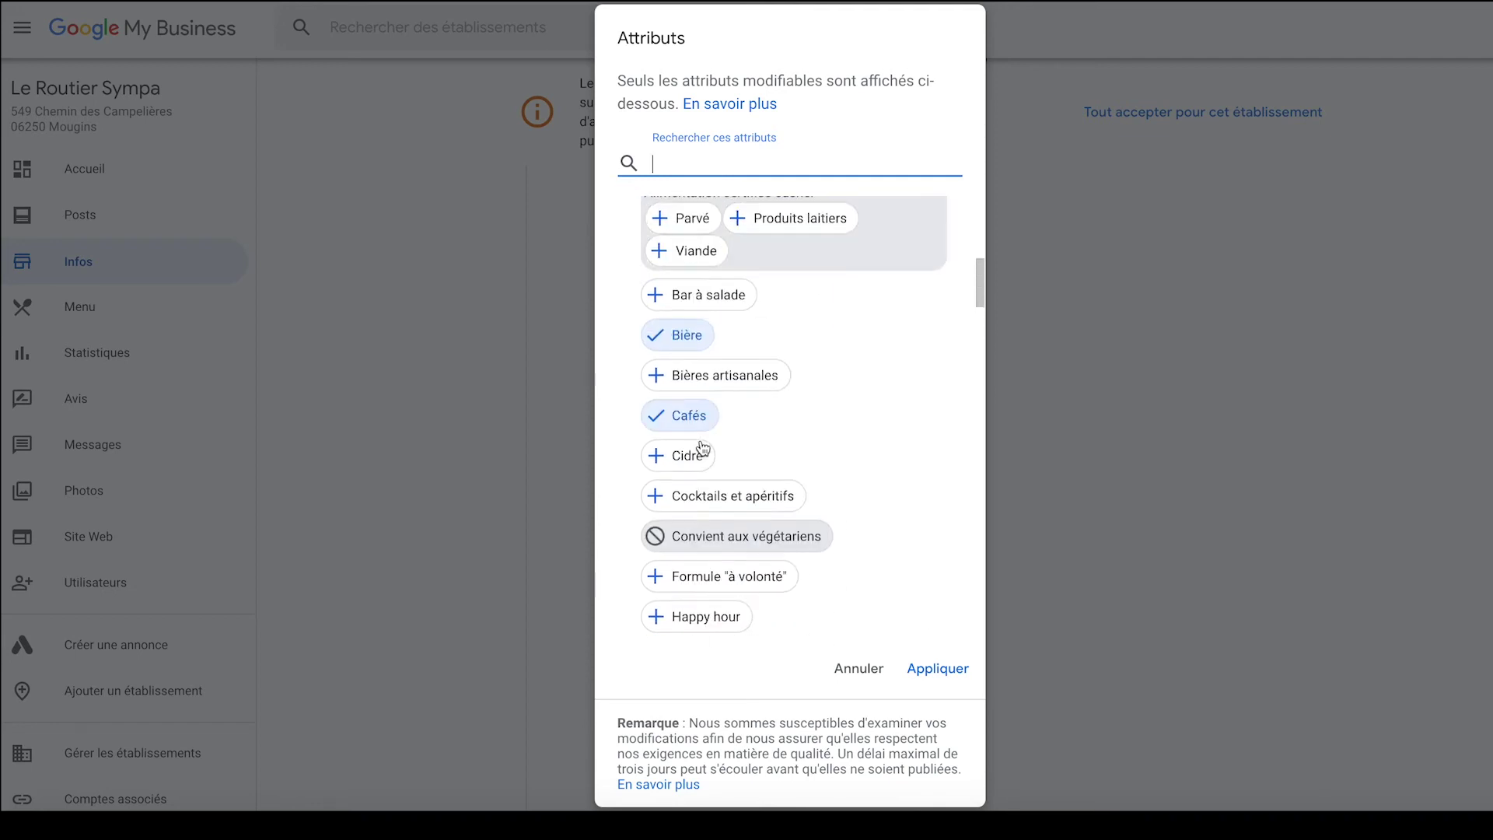